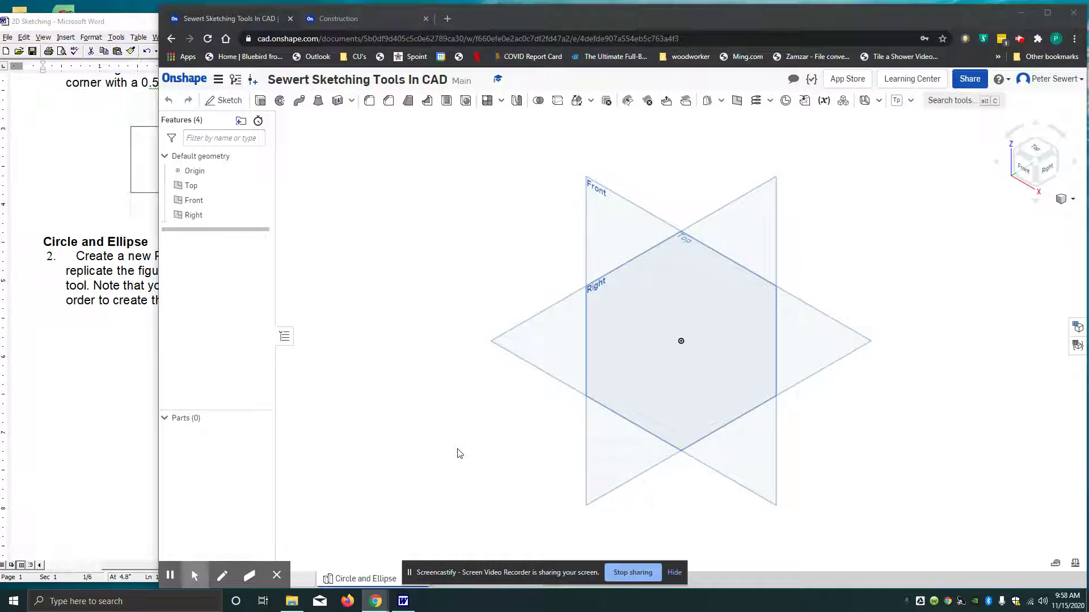
Check the Circle and Ellipse exercise in the Word document, and start a sketch on the Front plane in Onshape, viewed face-on.
left_click(76, 386)
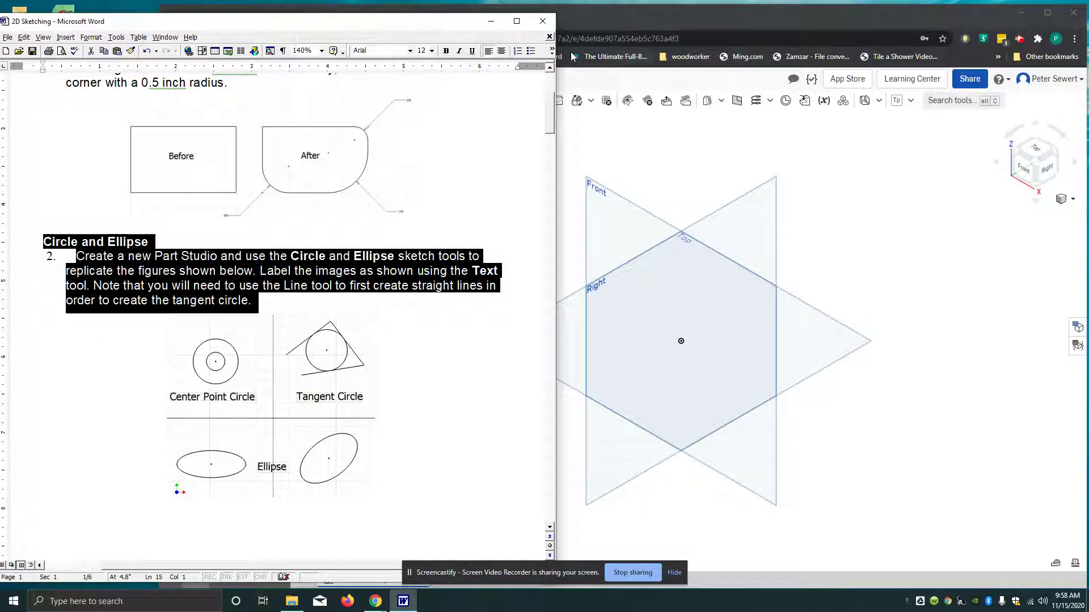
left_click(691, 22)
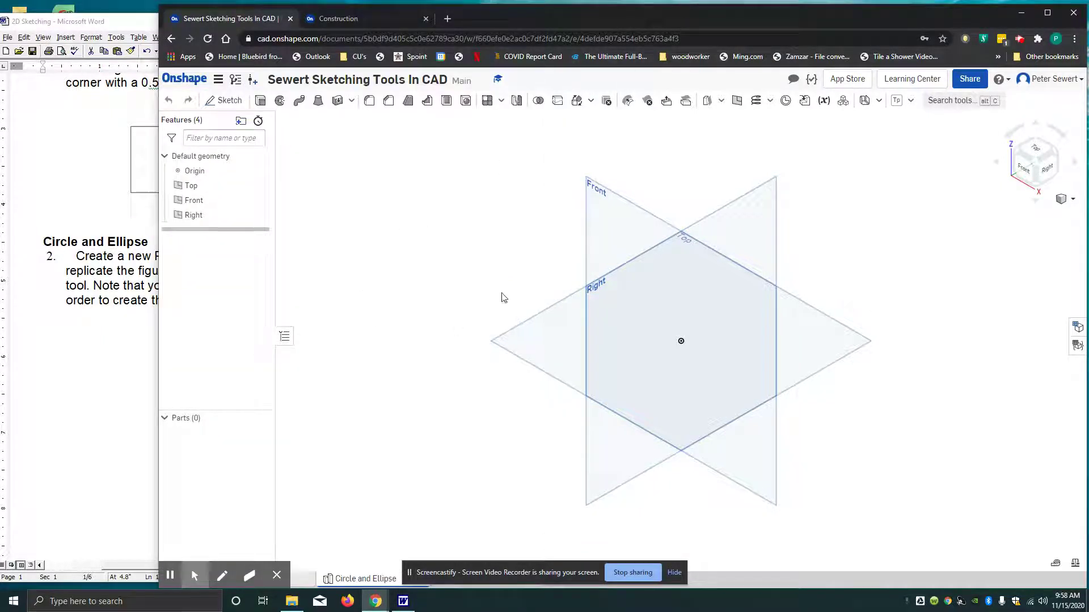
left_click(225, 101)
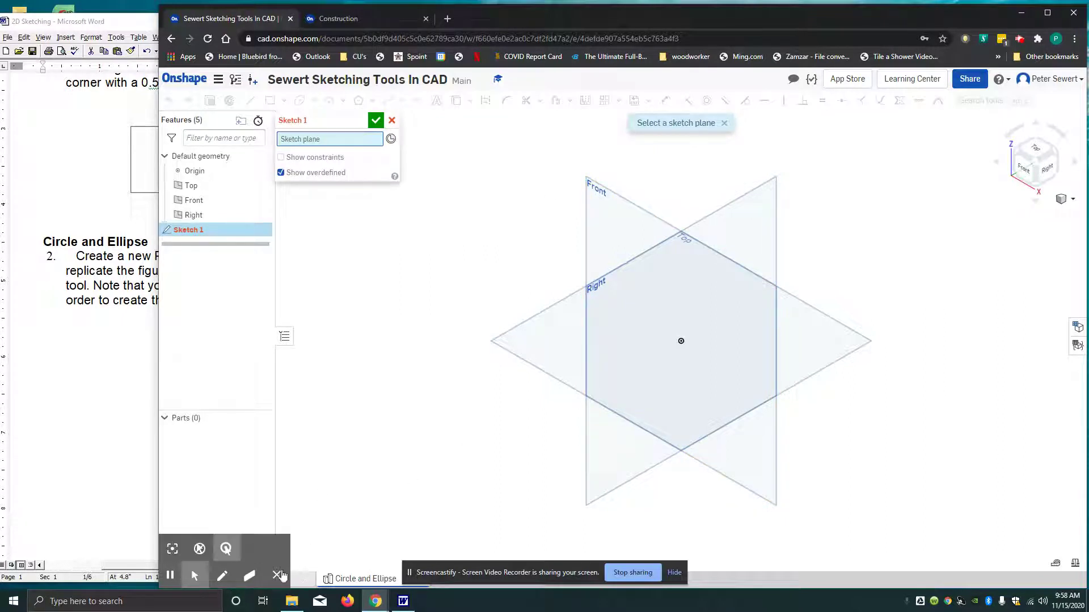
left_click(278, 575)
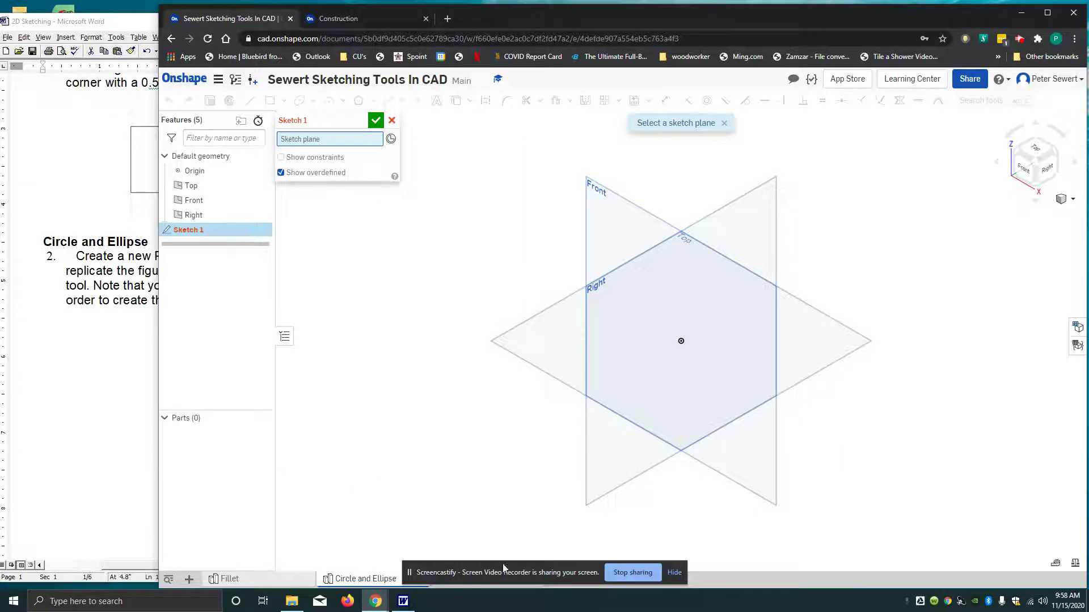
mouse_move(503, 567)
left_mouse_down()
mouse_move(842, 521)
mouse_move(901, 541)
left_mouse_up()
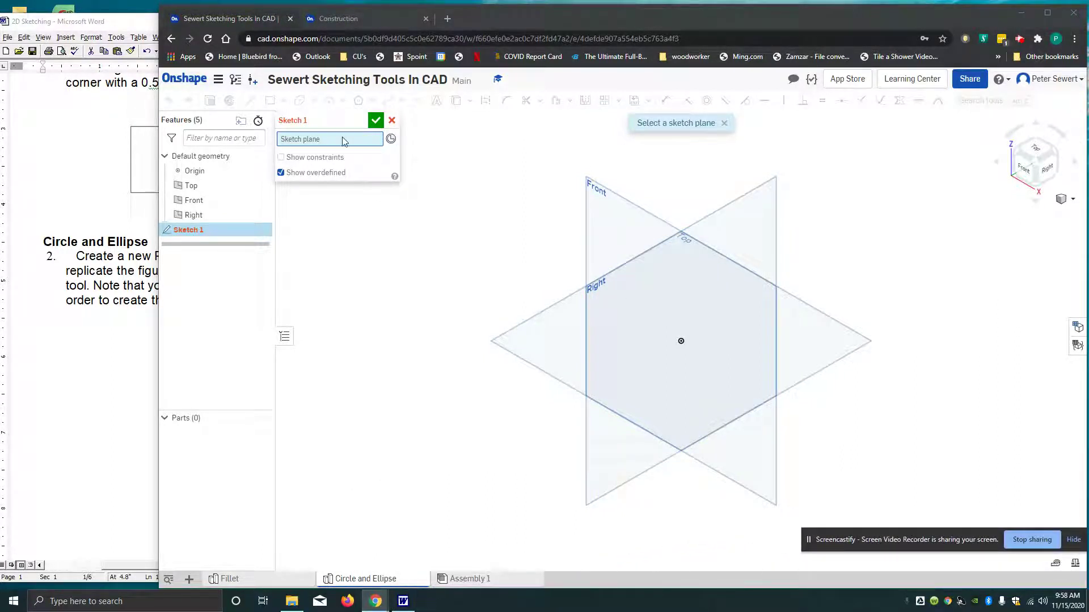
left_click(617, 206)
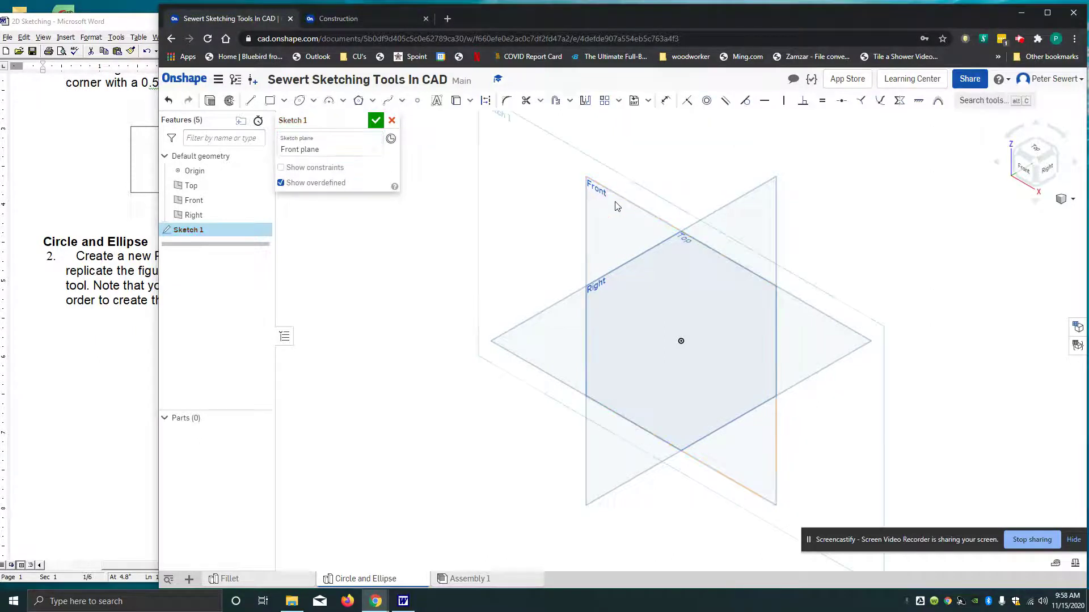
left_click(1013, 181)
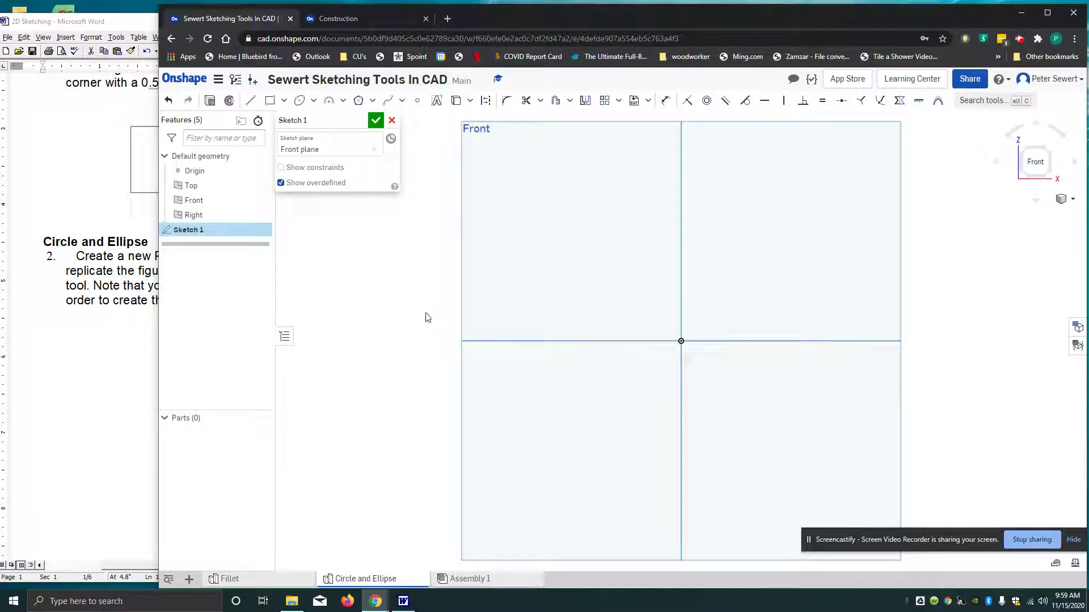
Draw a vertical line about 5.97 in long through the origin, from the Front plane's upper edge to its lower edge.
left_click(251, 101)
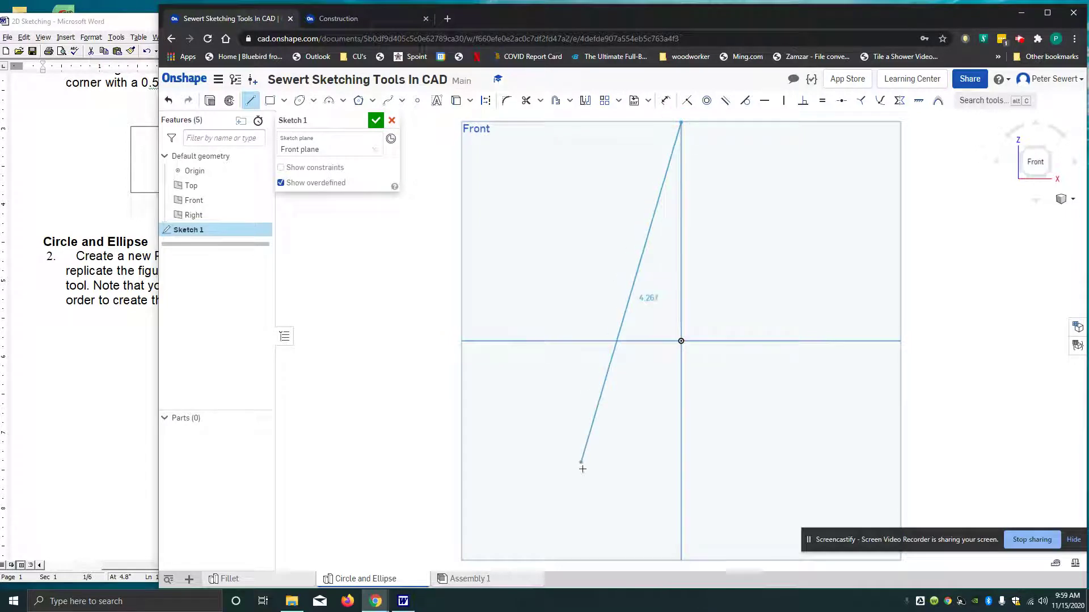
left_click(681, 122)
left_click(682, 559)
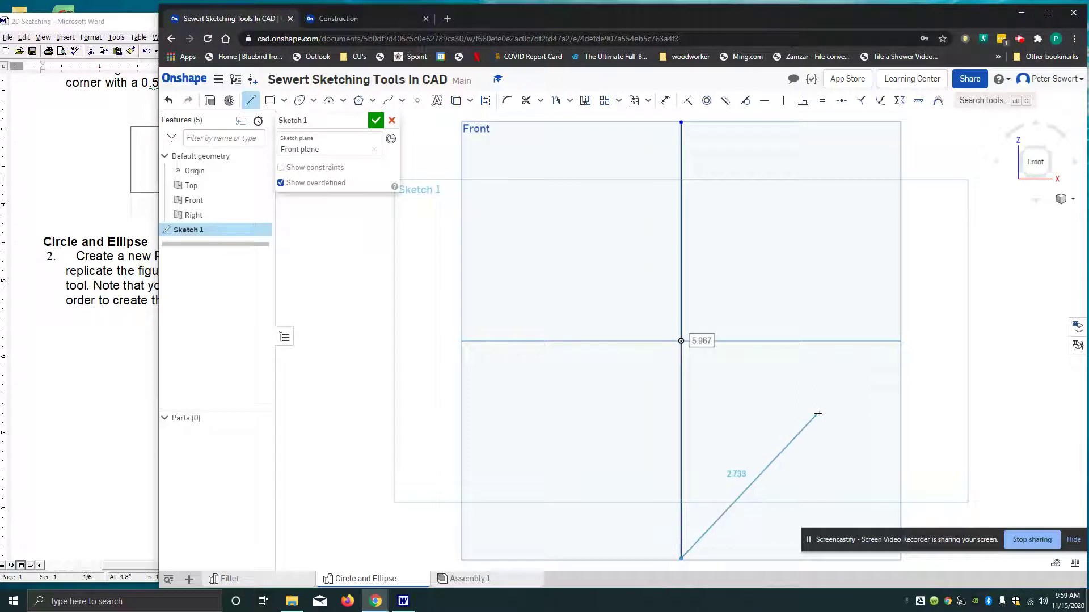
key("Escape")
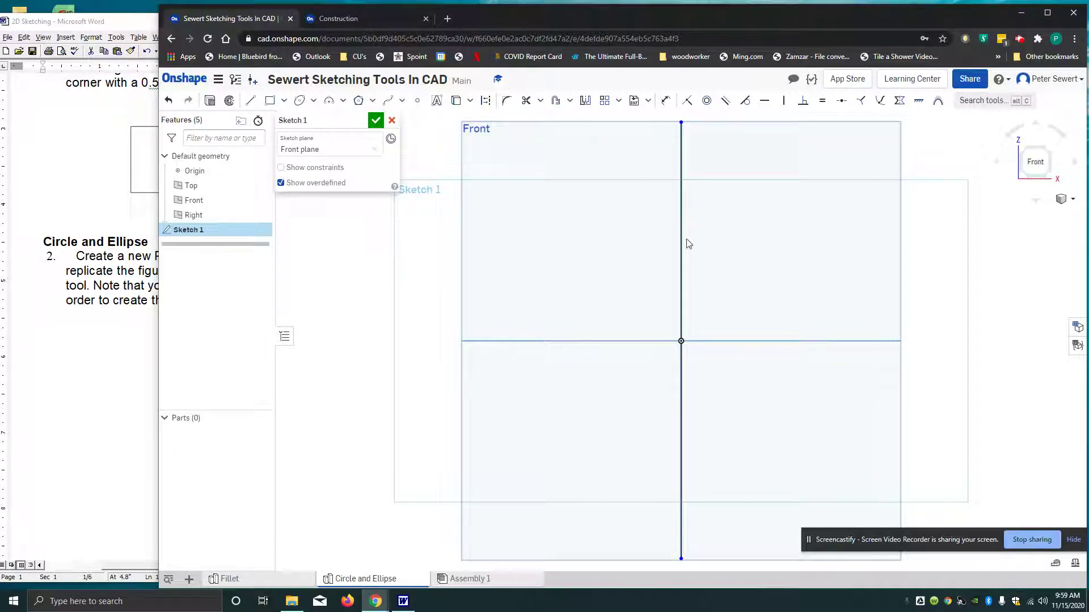
Check the reference figure in the Word document, and draw a horizontal construction line about 5.96 in long through the origin in Onshape.
left_click(154, 358)
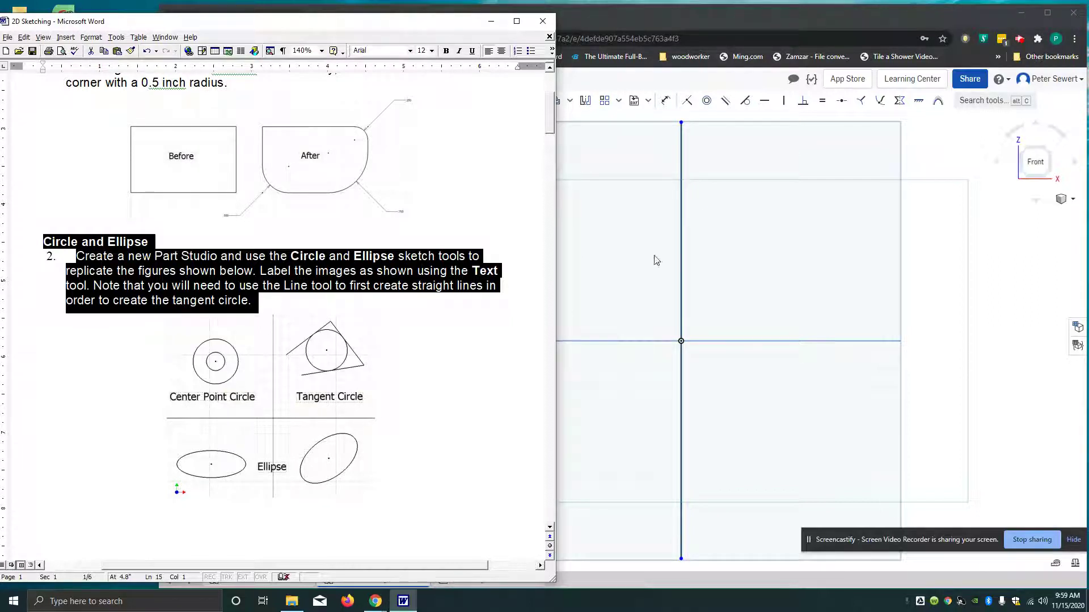
left_click(736, 119)
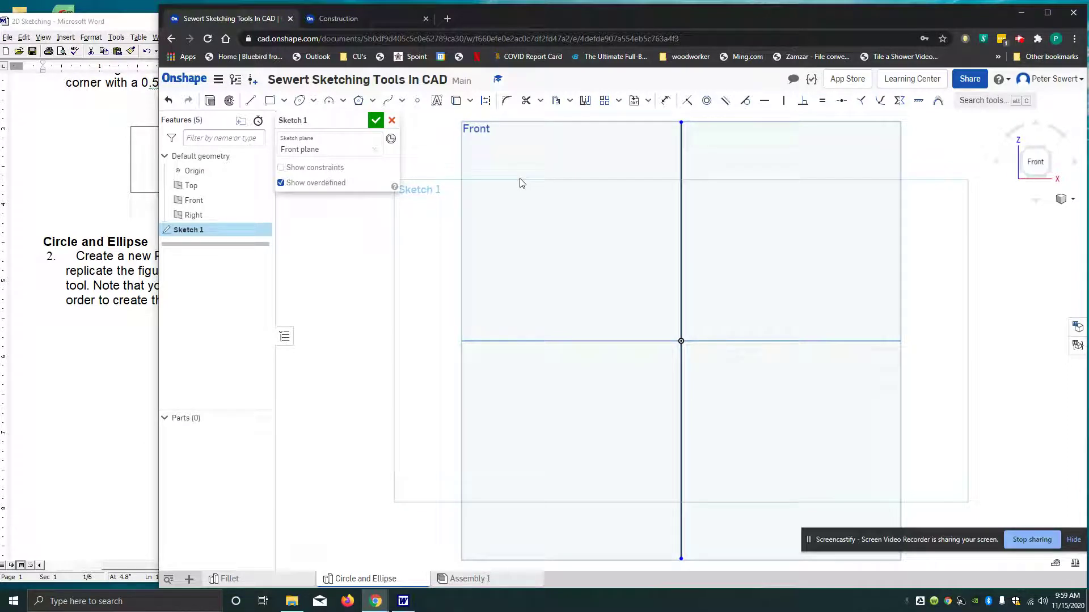
left_click(486, 102)
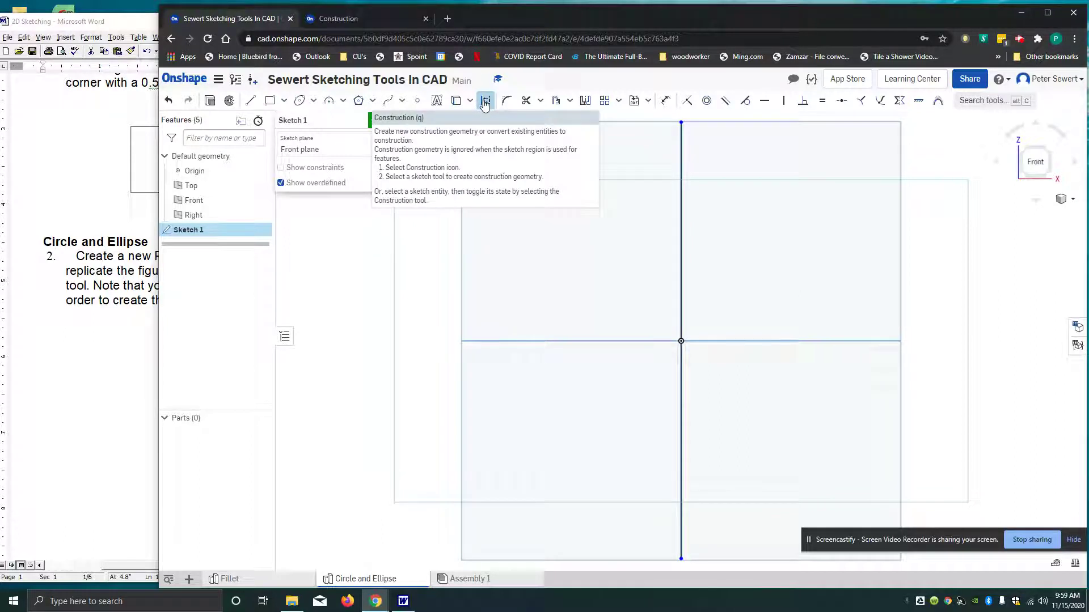
left_click(251, 101)
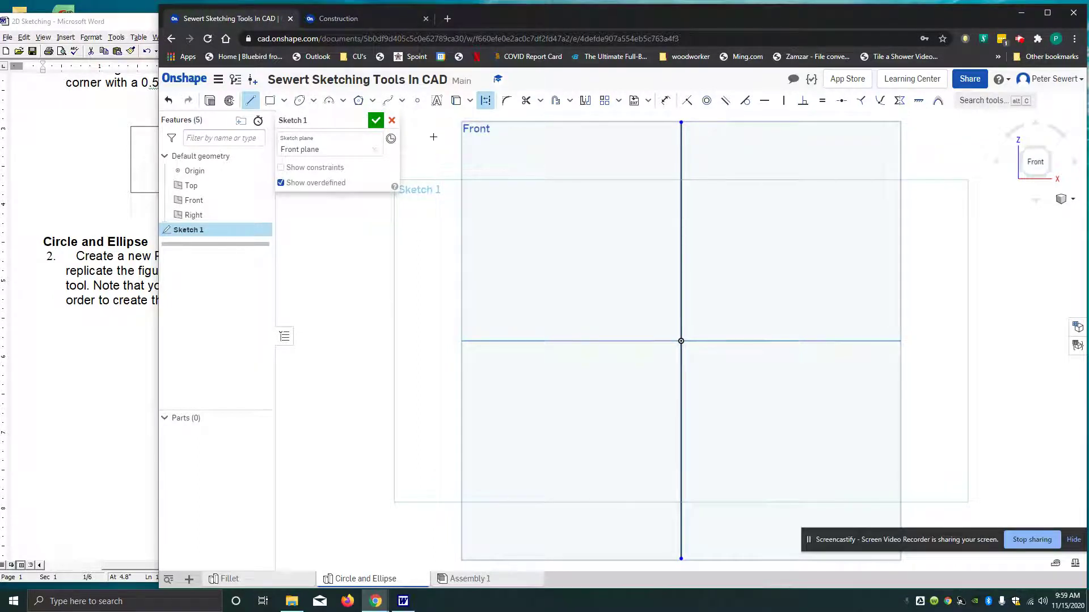
key("q")
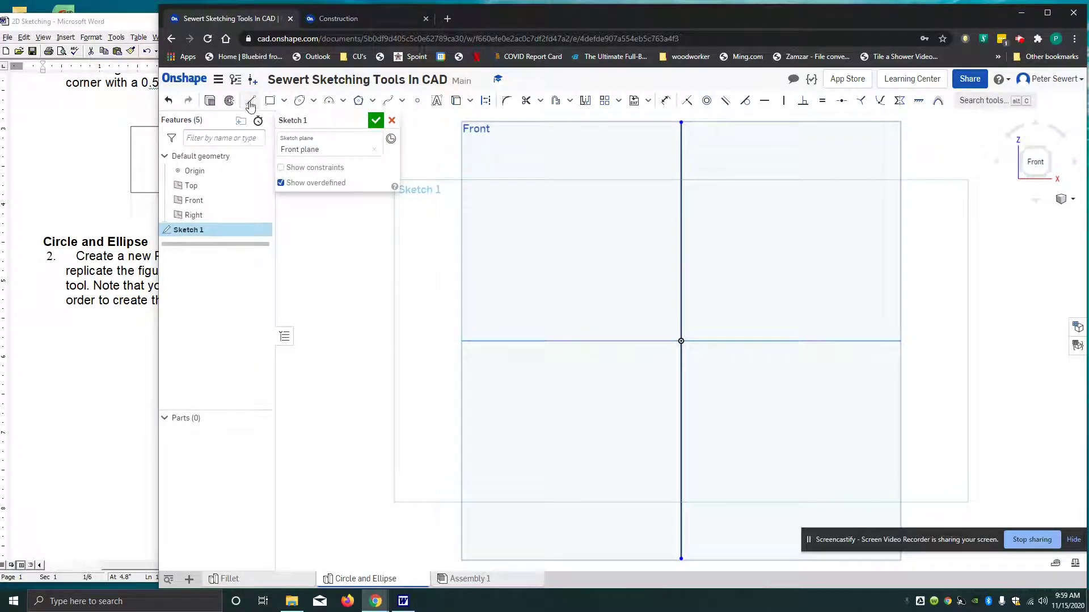
left_click(486, 101)
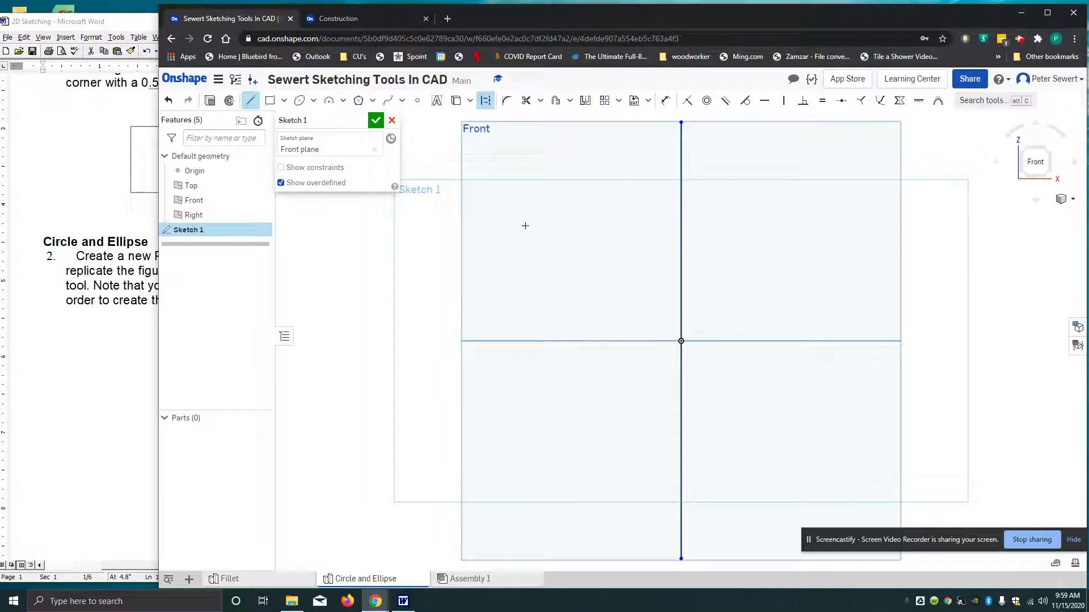
left_click(461, 342)
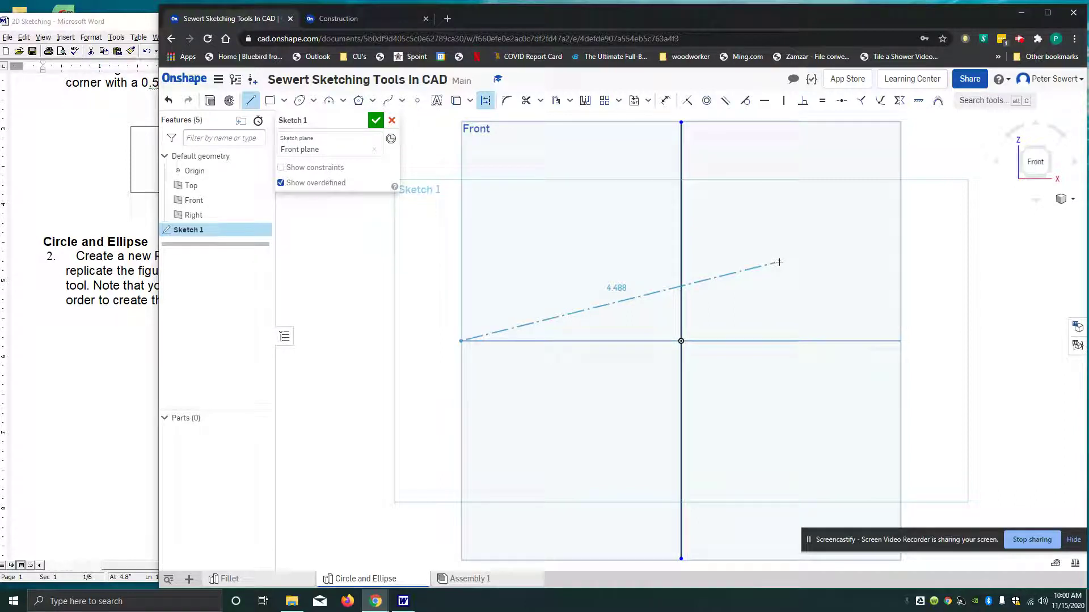
left_click(895, 342)
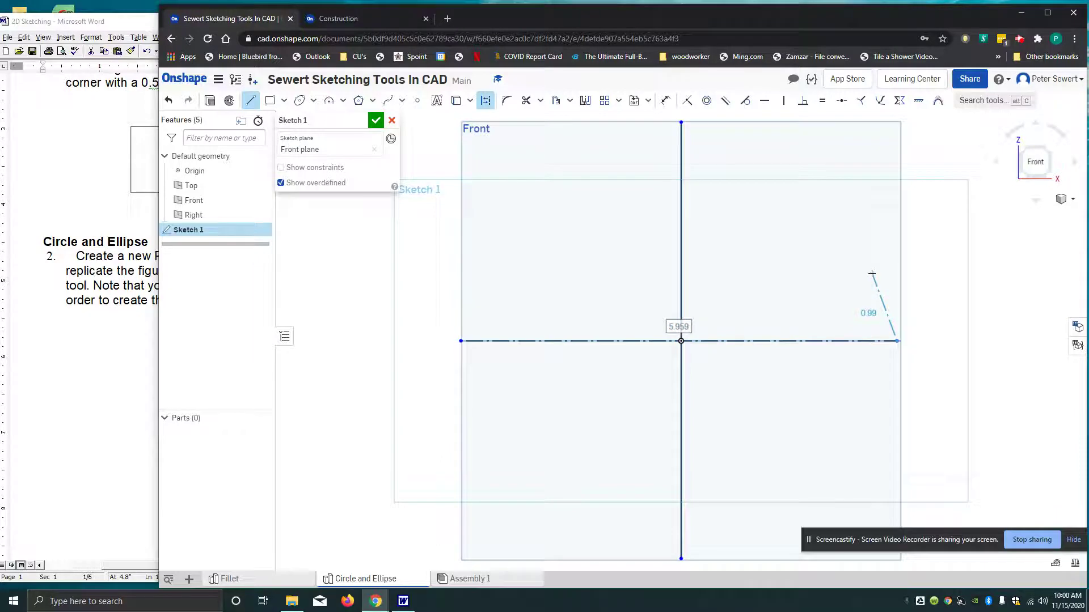
key("Escape")
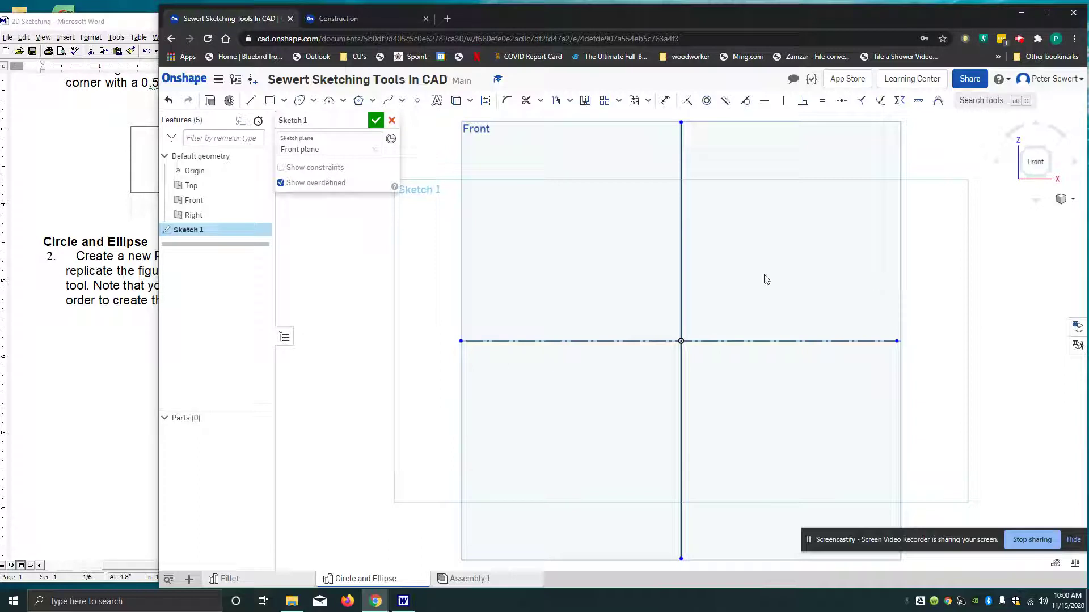
Draw a center point circle with a diameter of 1.5 in the upper-left quadrant of the sketch.
left_click(313, 101)
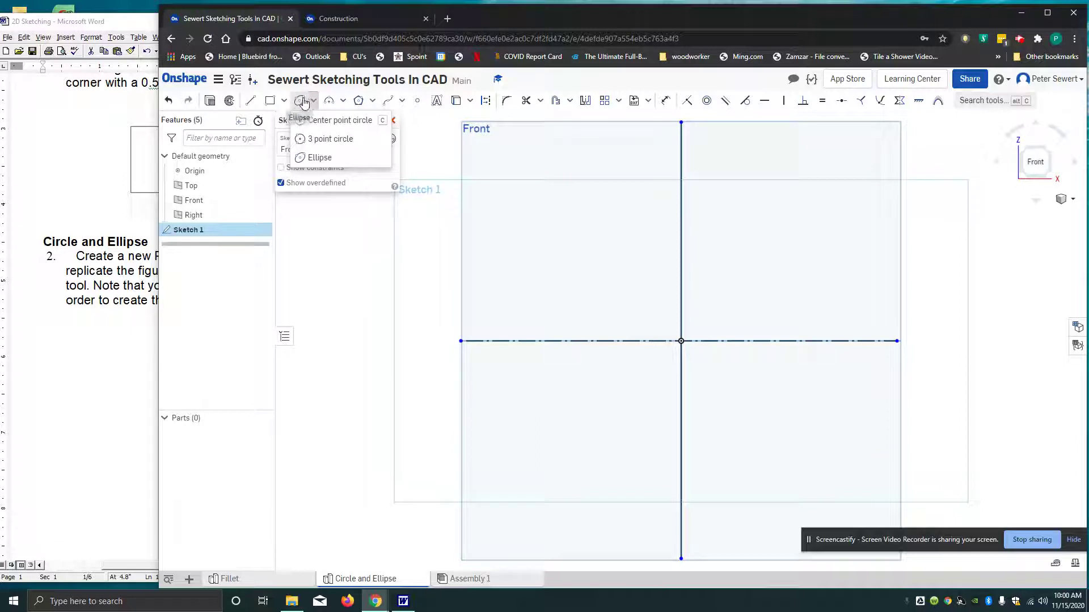
left_click(322, 122)
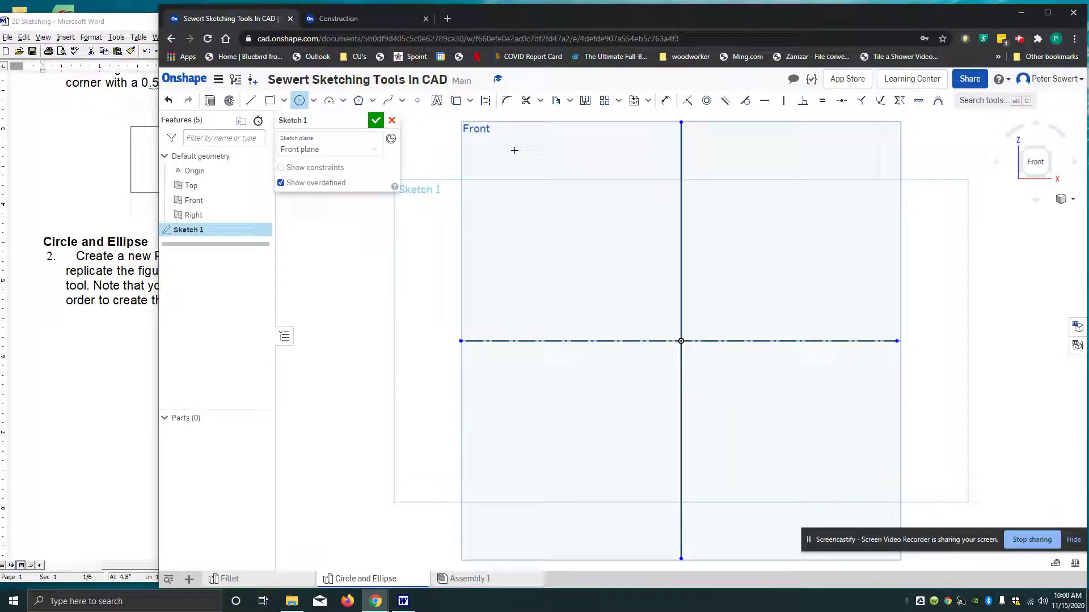
left_click(547, 231)
left_click(598, 227)
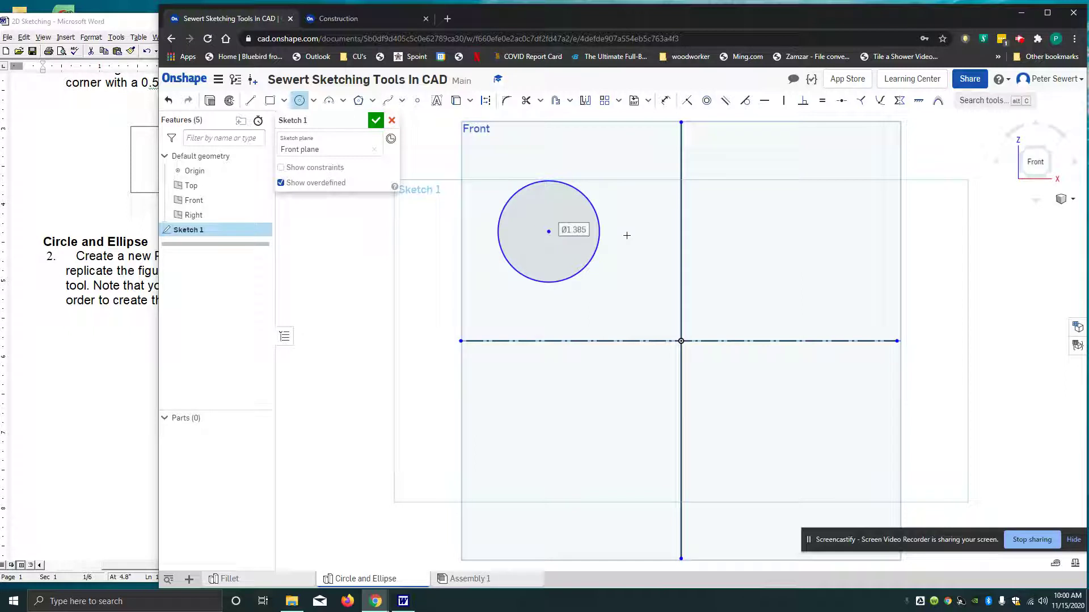
type("1")
key("Return")
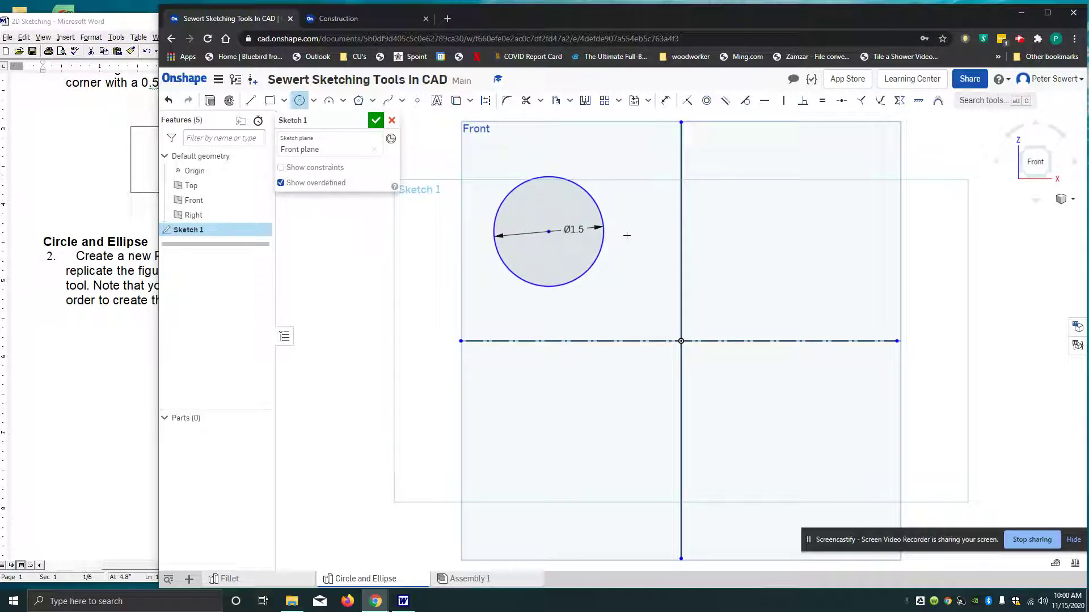
Add a larger concentric circle with a diameter of 2.25 around the 1.5 circle.
left_click(549, 233)
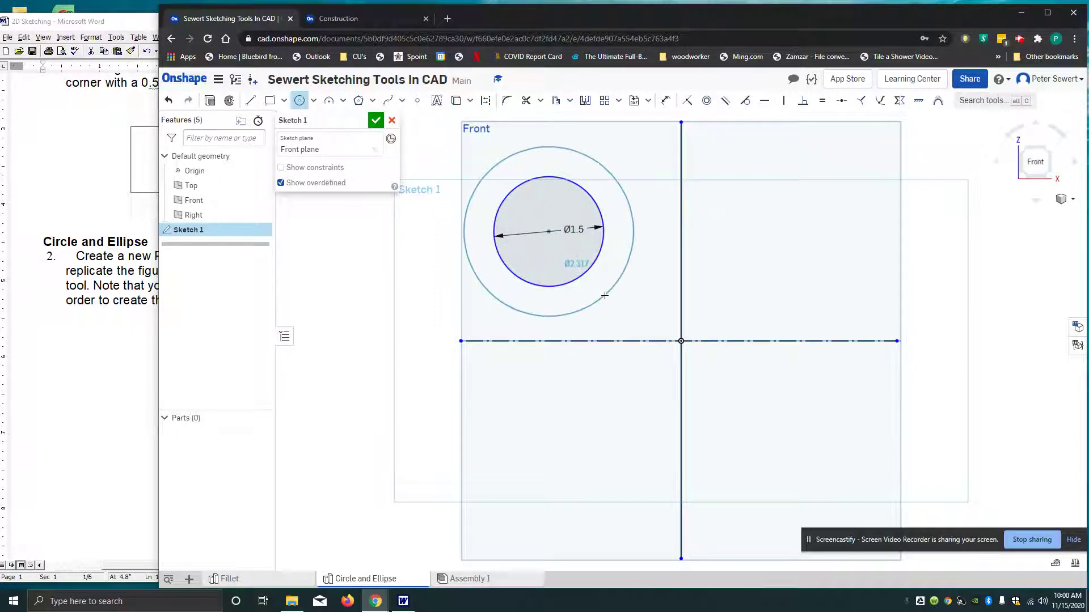
left_click(605, 293)
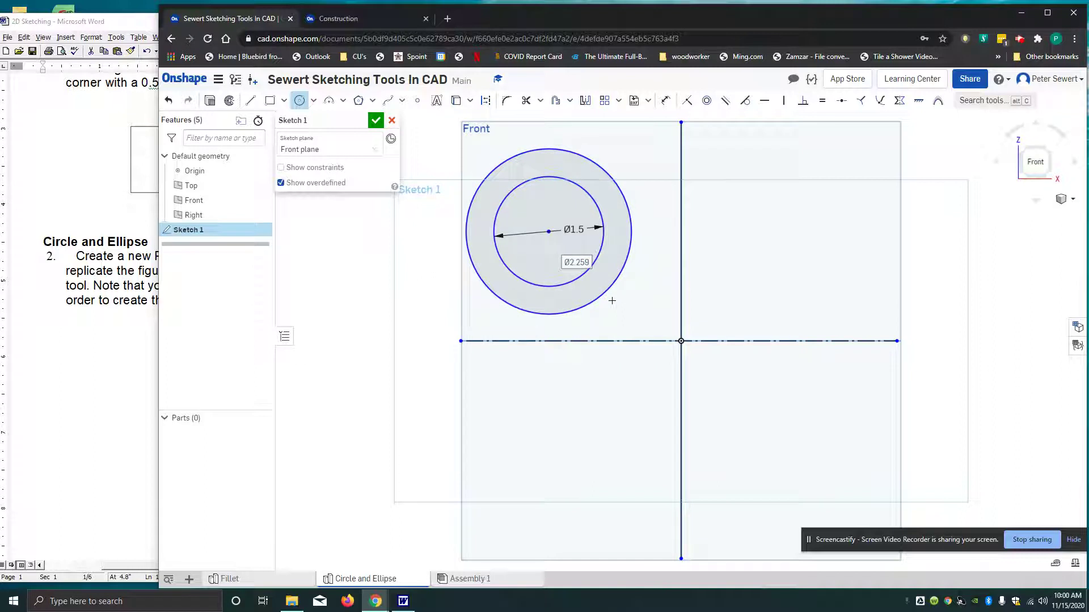
type("2.25")
key("Return")
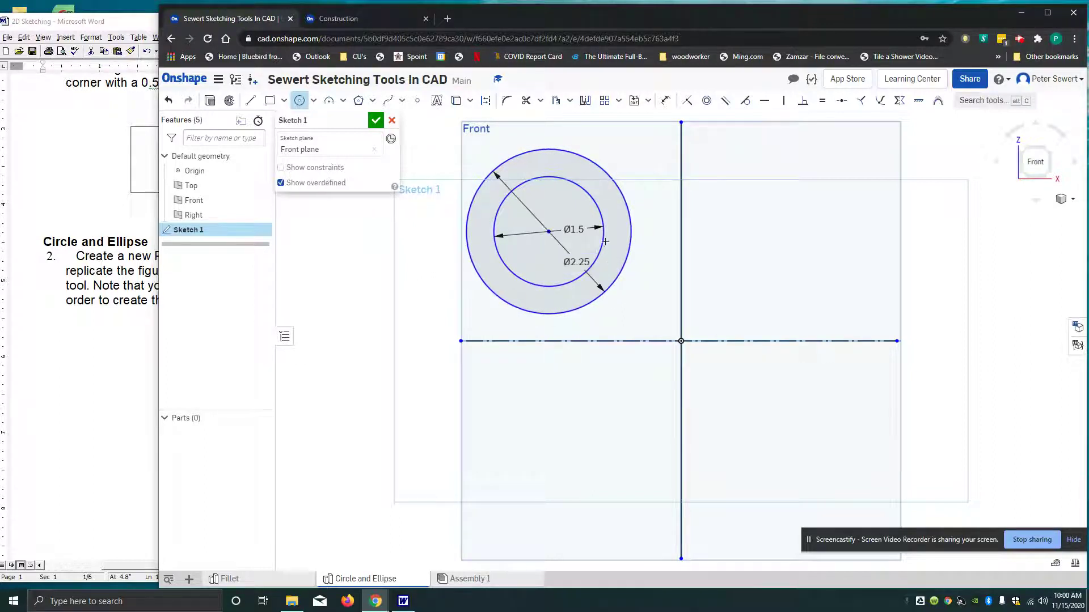
Draw a third concentric circle inside the other two and dimension its diameter to 1 in.
left_click(549, 231)
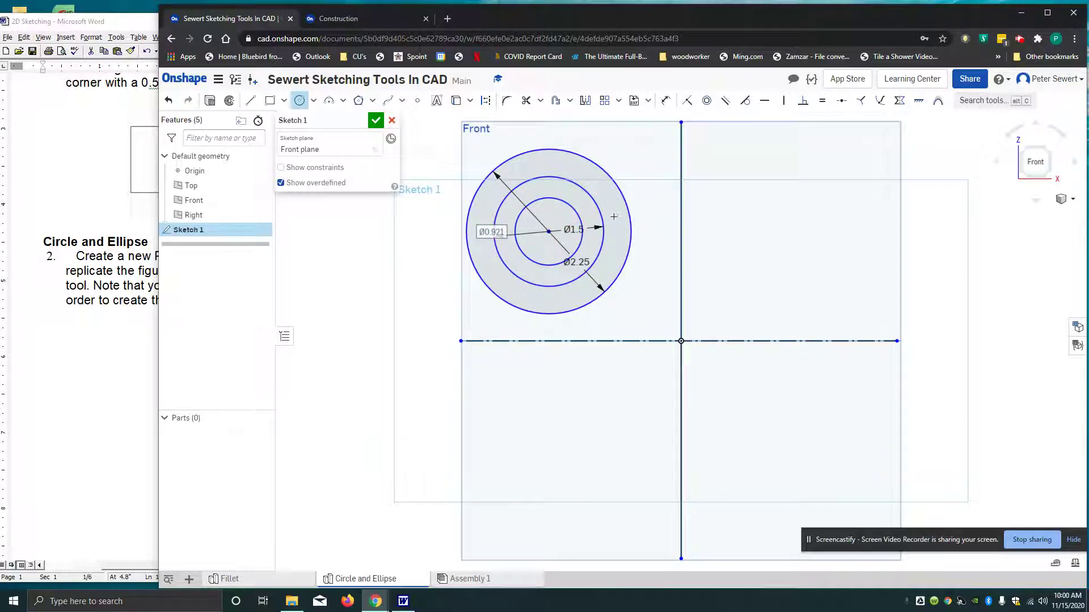
key("Escape")
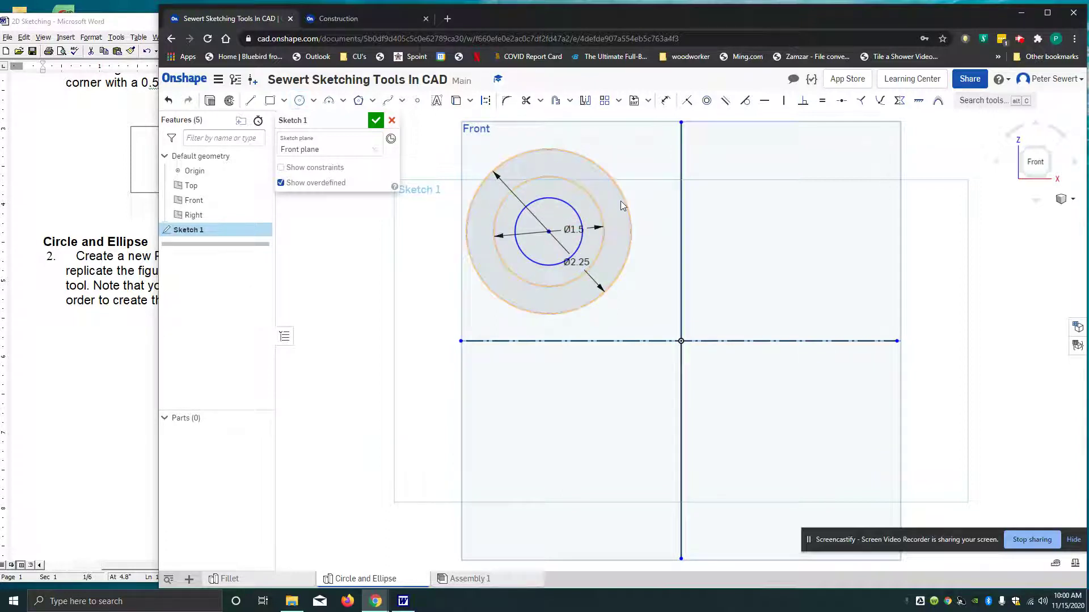
left_click(665, 101)
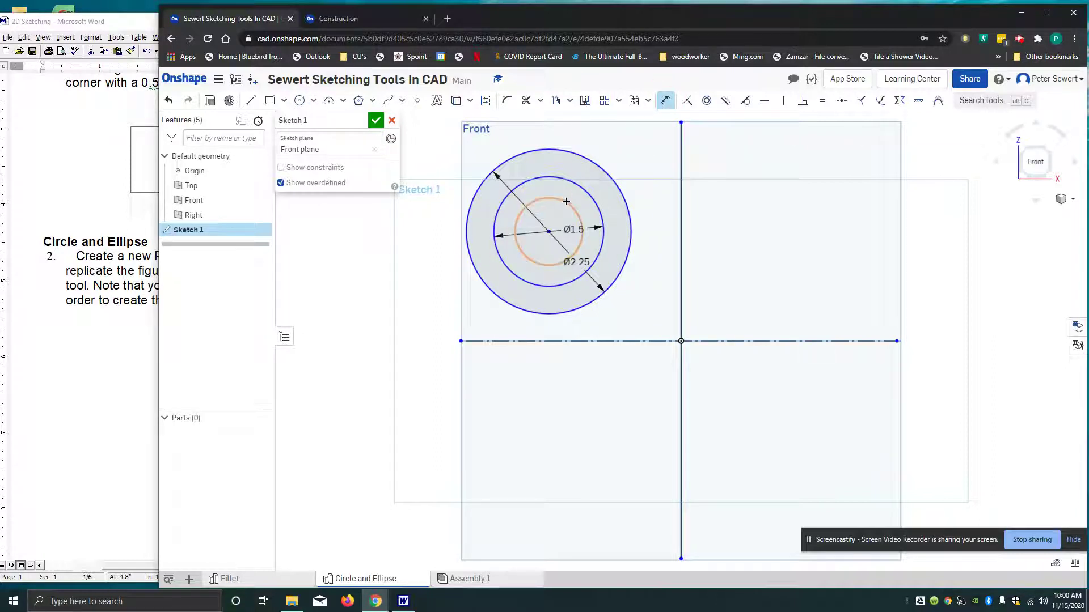
left_click(566, 202)
left_click(608, 139)
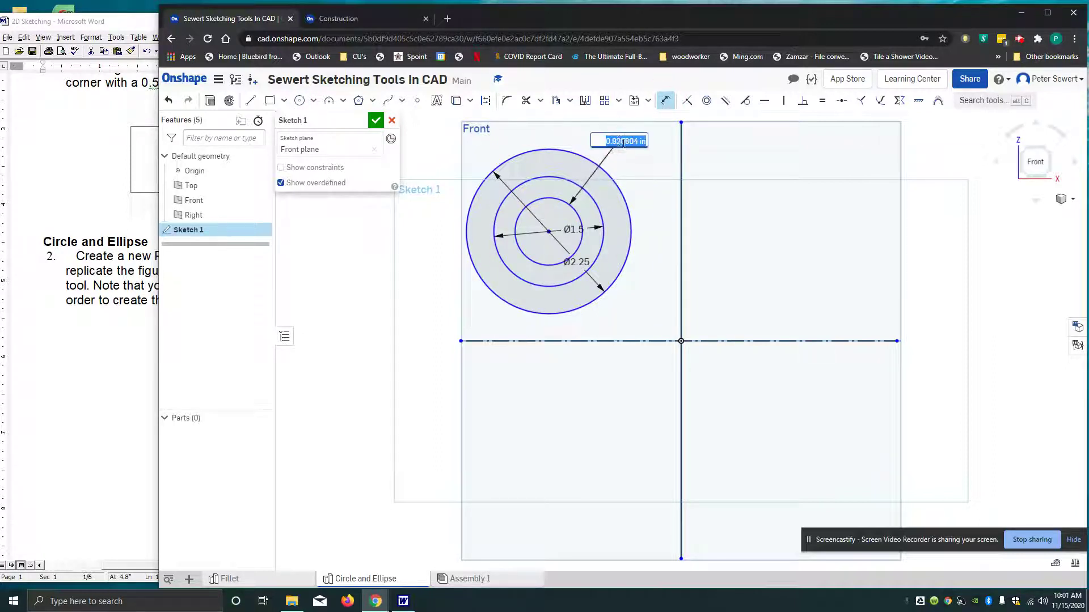
key("Return")
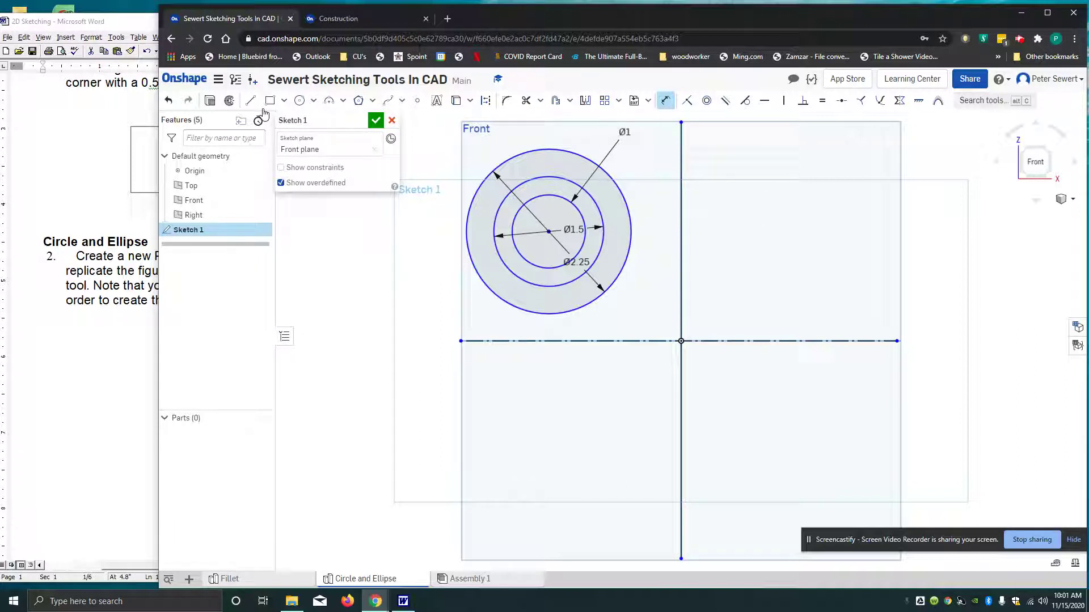
Draw an open chain of three connected lines about 1.88, 1.16 and 1.73 in long in the upper-right quadrant.
left_click(247, 100)
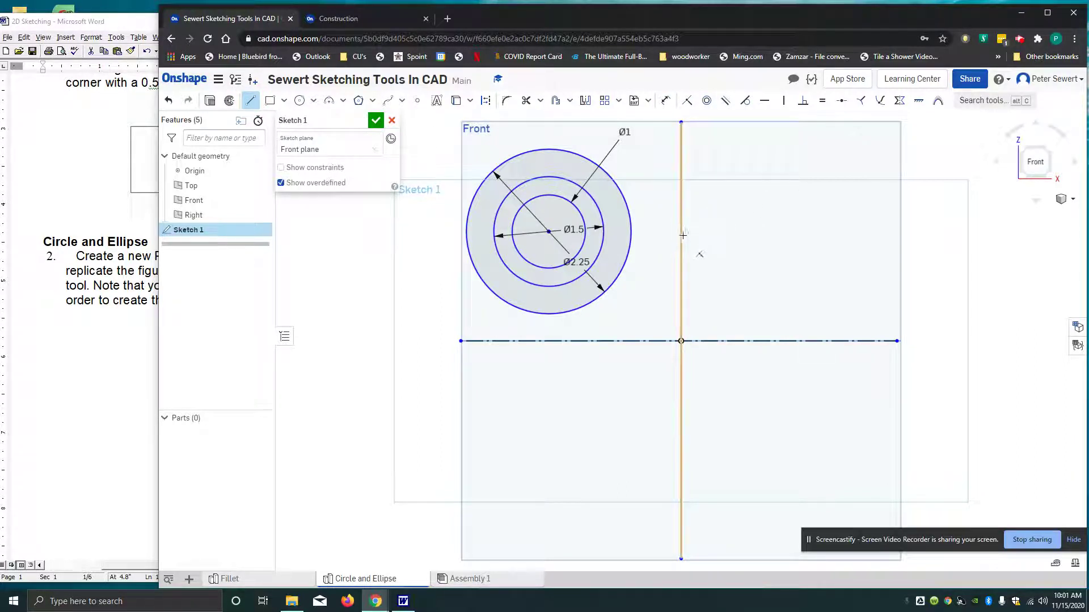
left_click(710, 230)
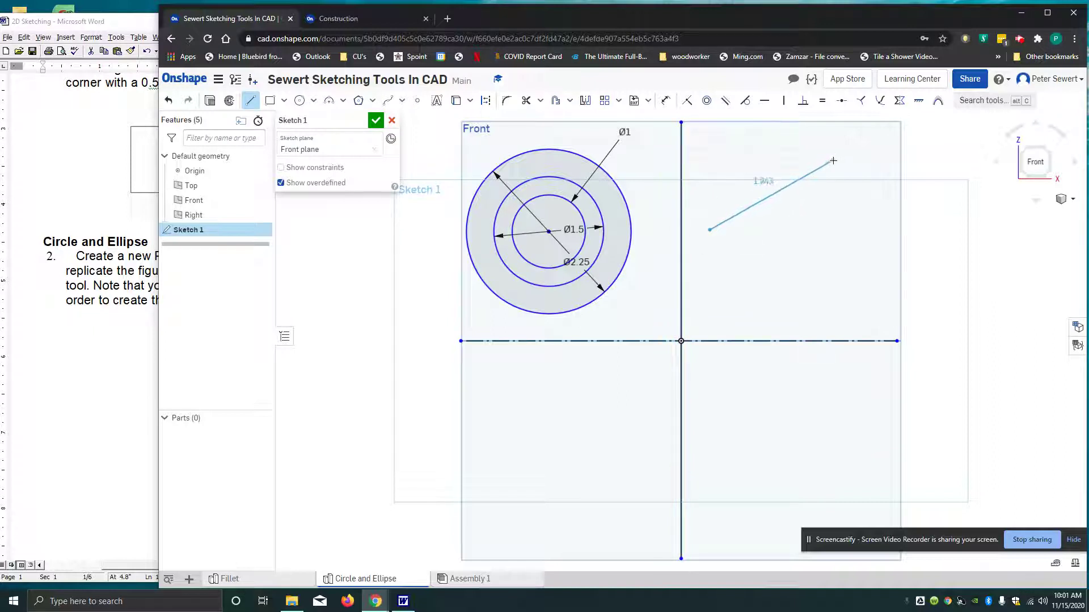
left_click(827, 160)
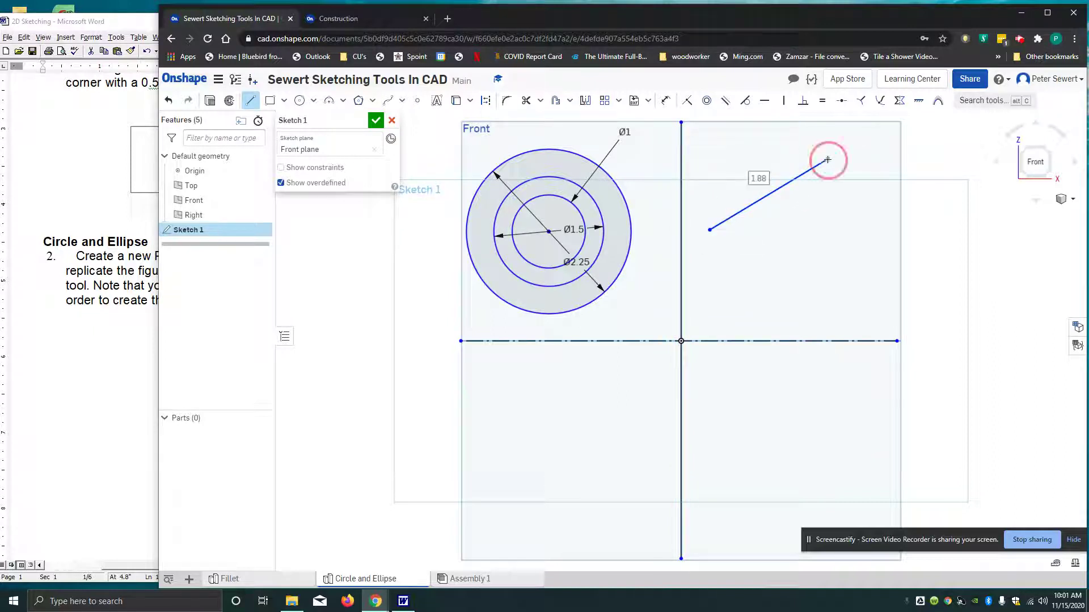
left_click(877, 228)
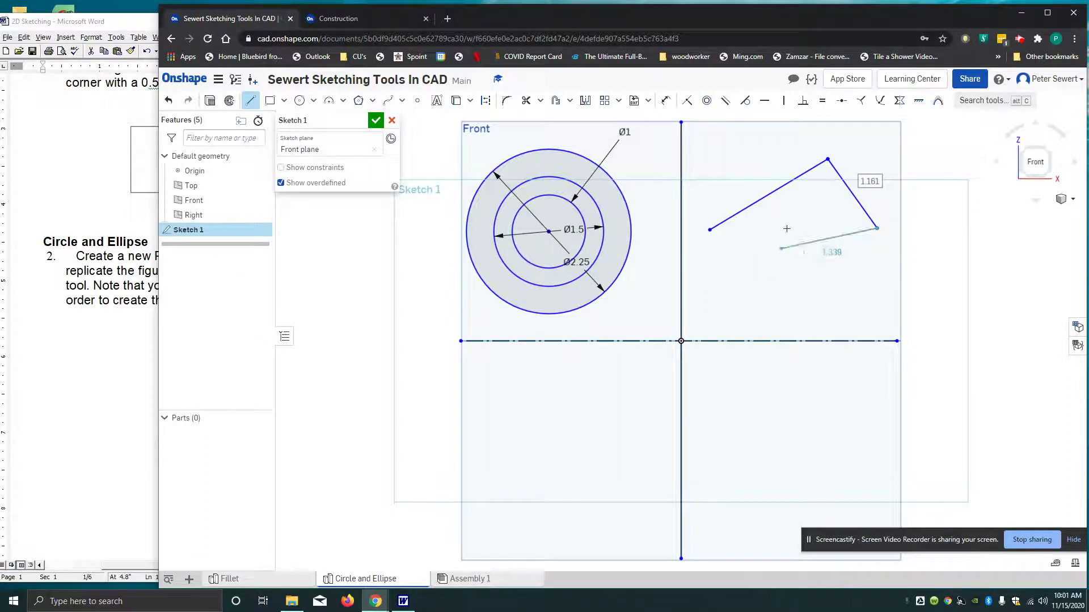
left_click(781, 311)
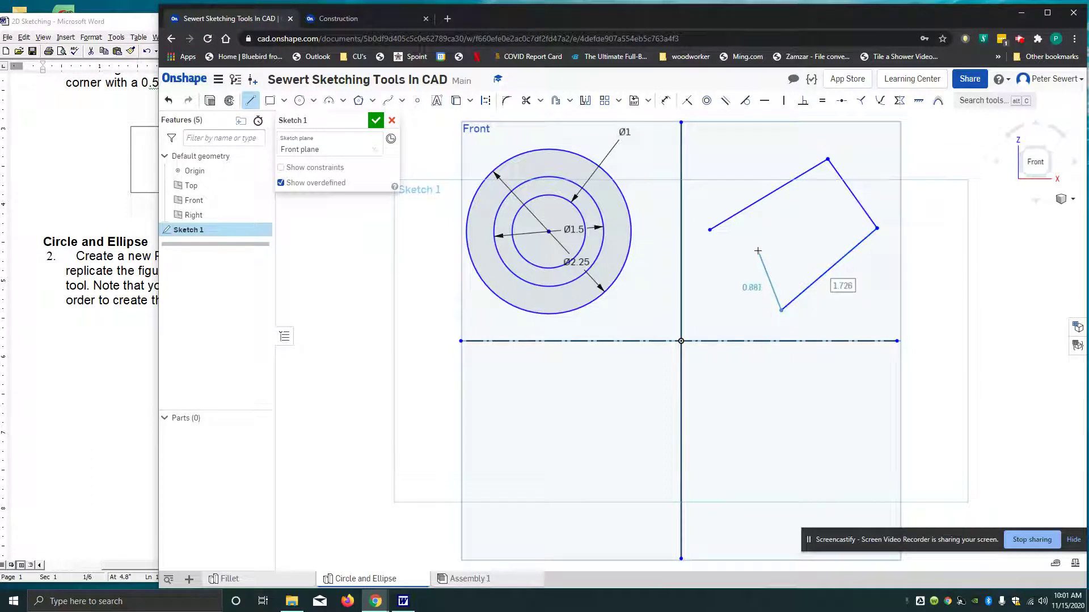
key("Escape")
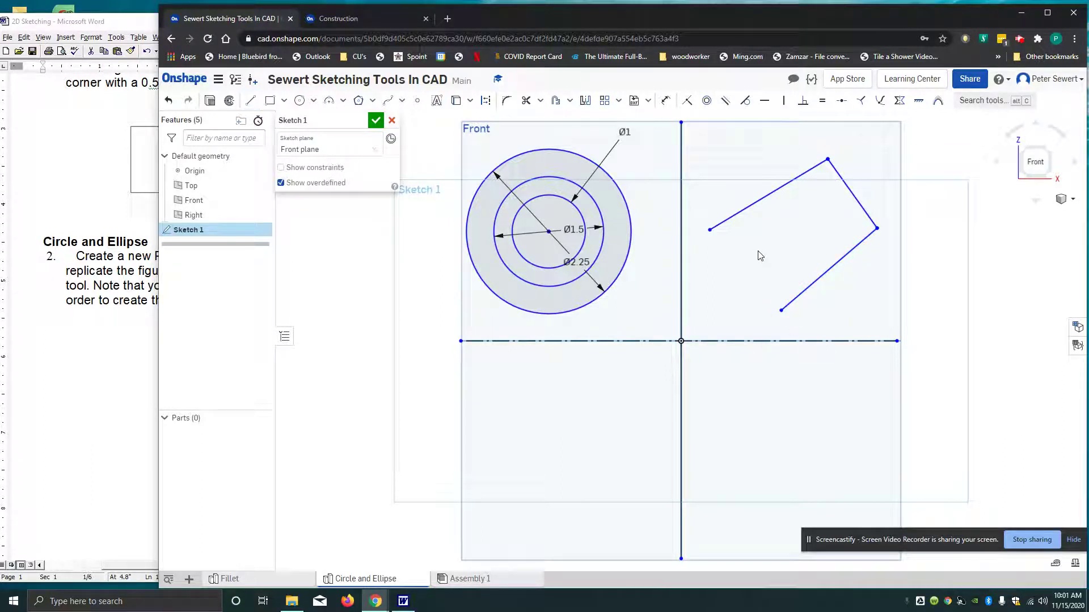
Draw a 3 point circle with one point on each of the three connected lines in the upper-right quadrant.
left_click(299, 103)
left_click(314, 100)
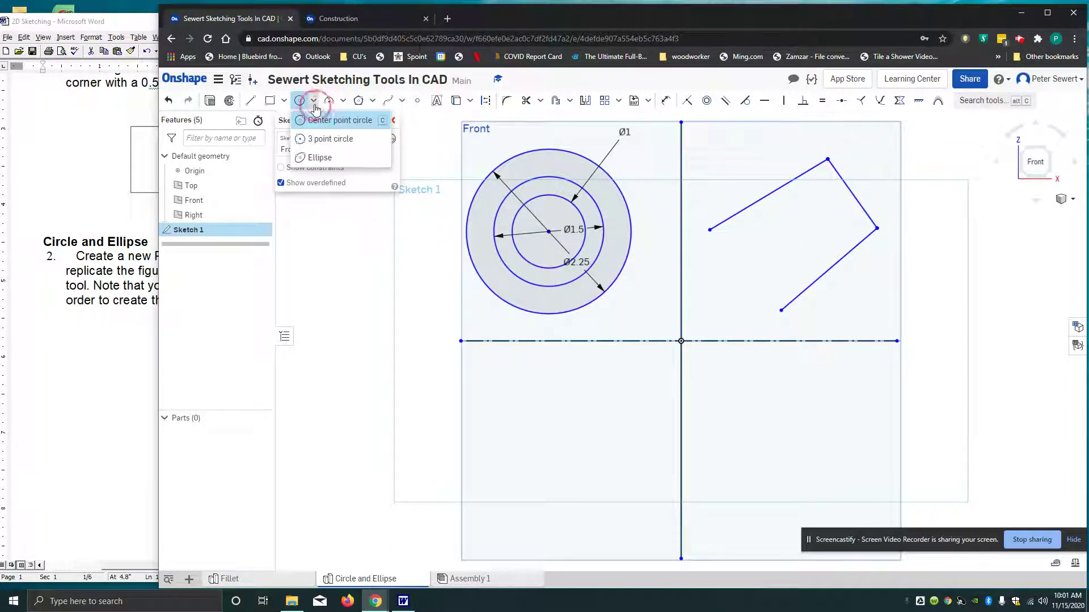
left_click(322, 140)
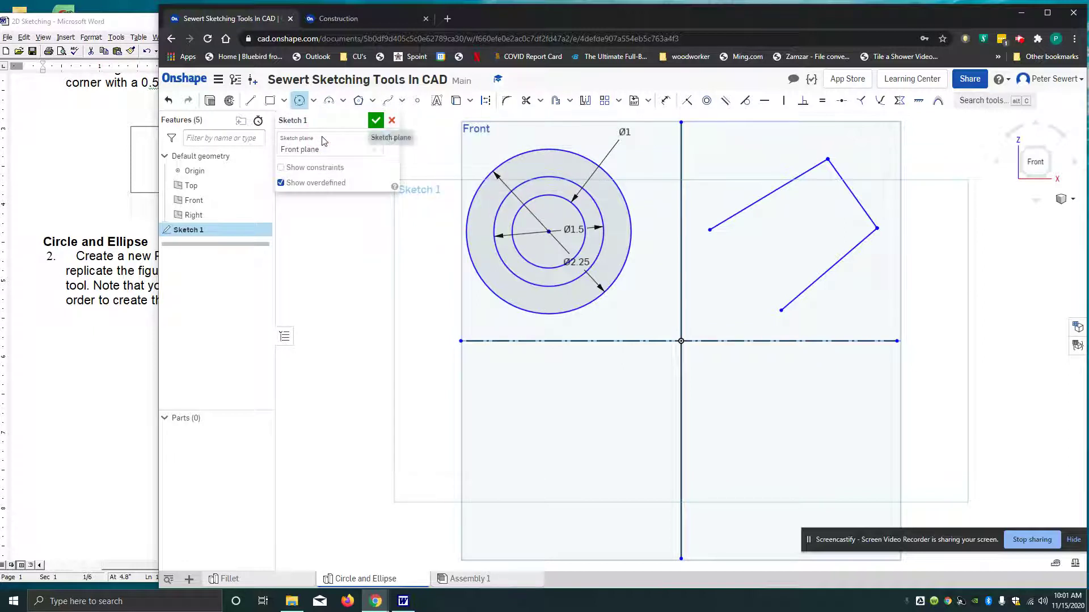
left_click(767, 196)
left_click(828, 159)
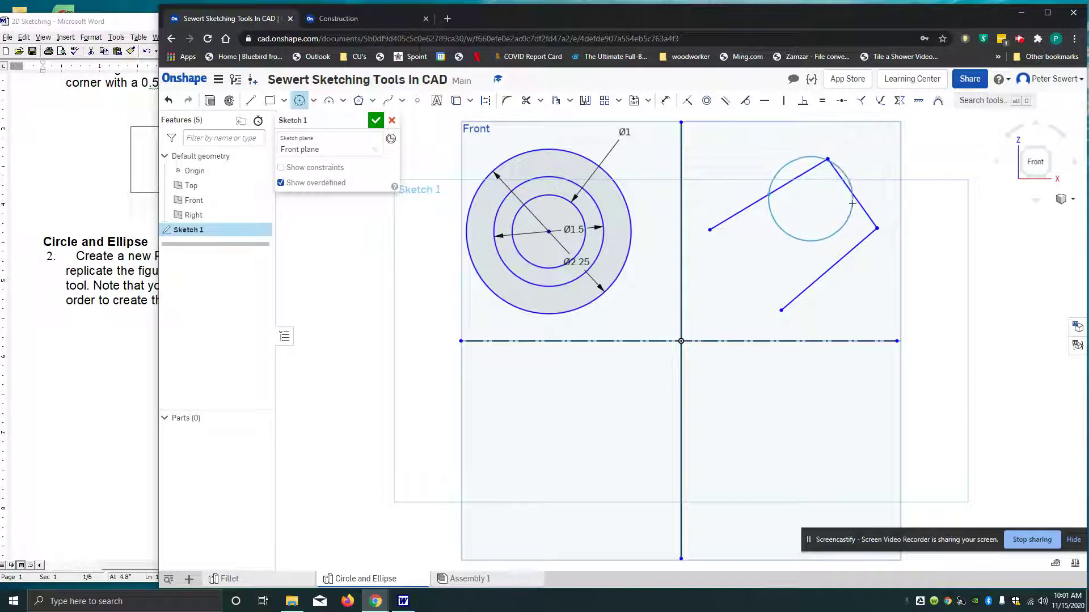
left_click(815, 278)
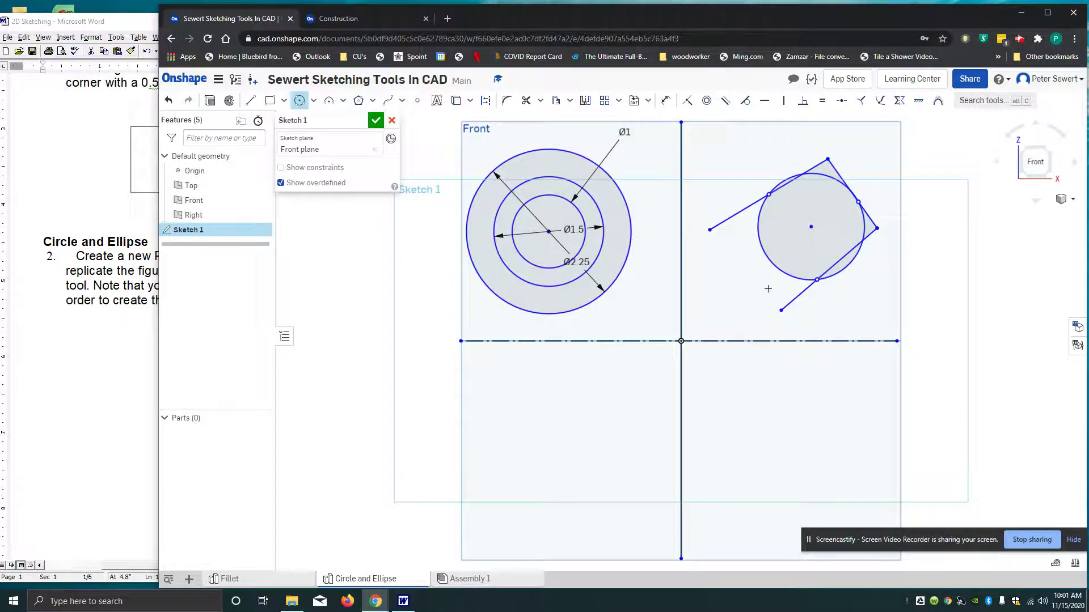
Check the tangent circle figure in the Word document, and constrain all three connected lines tangent to the circle in Onshape.
left_click(136, 354)
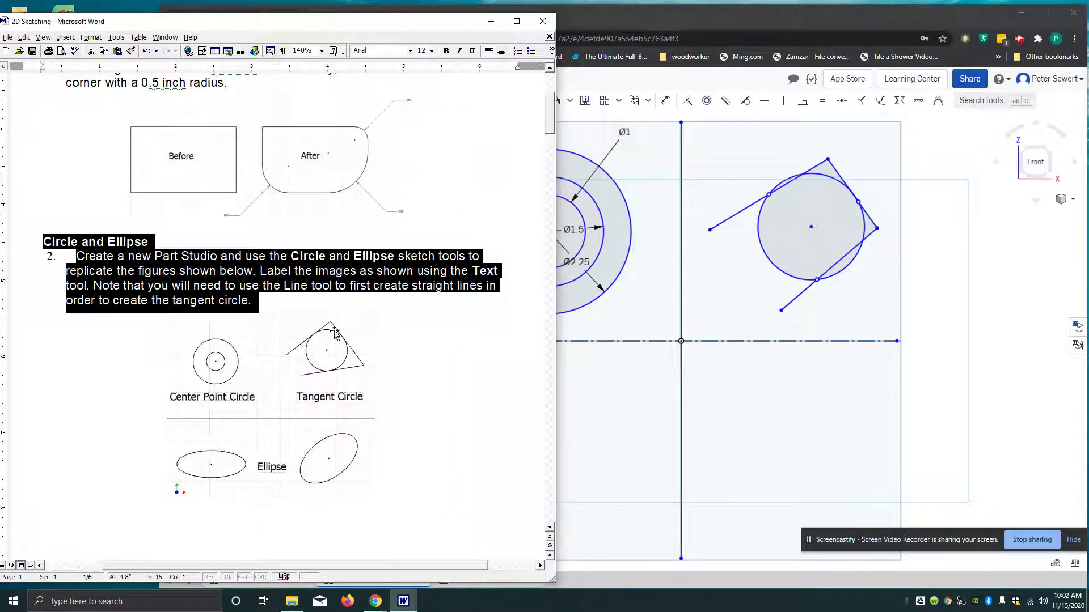
left_click(909, 149)
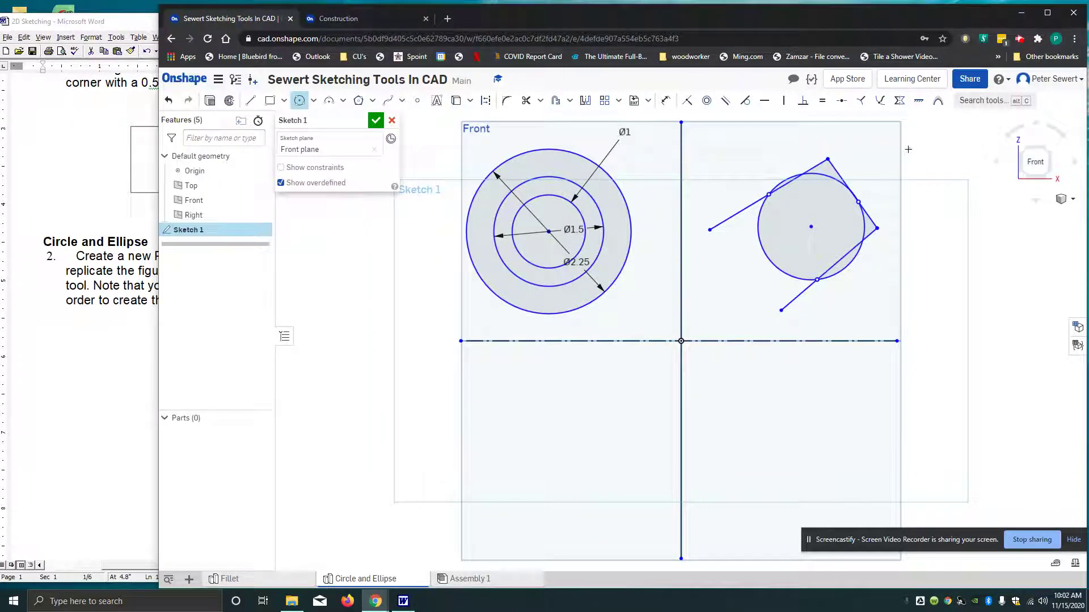
key("Escape")
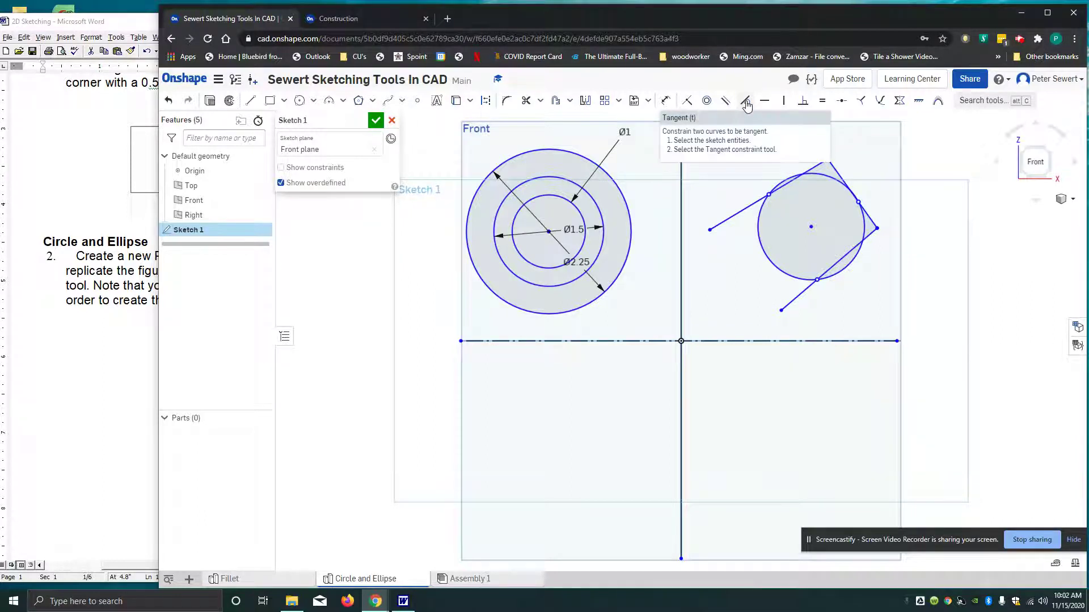
left_click(746, 102)
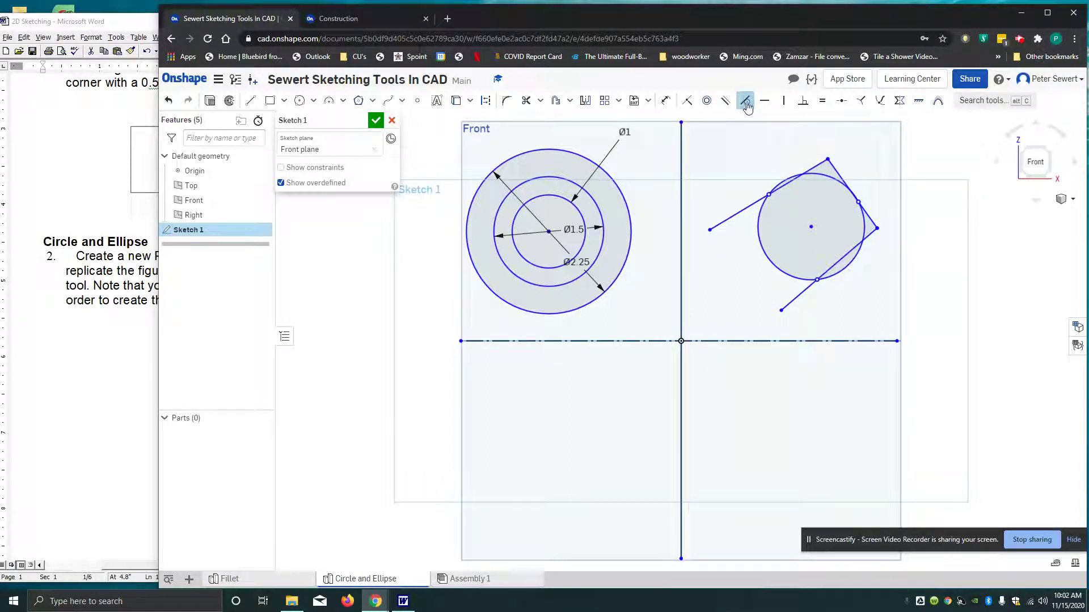
scroll(800, 199, "up", 2)
scroll(782, 236, "up", 2)
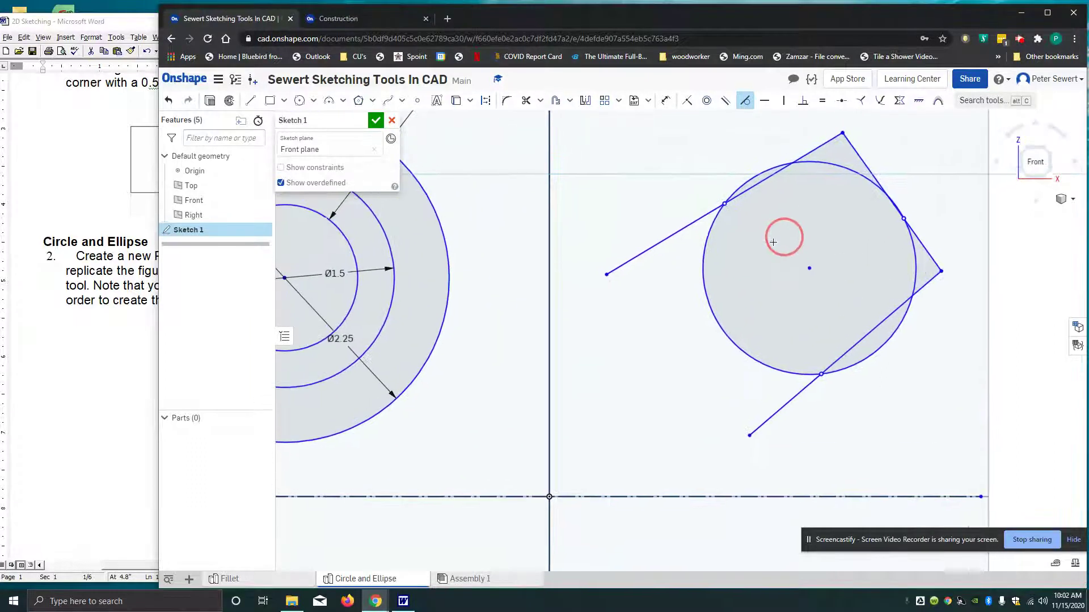
middle_click_drag(783, 236, 718, 269)
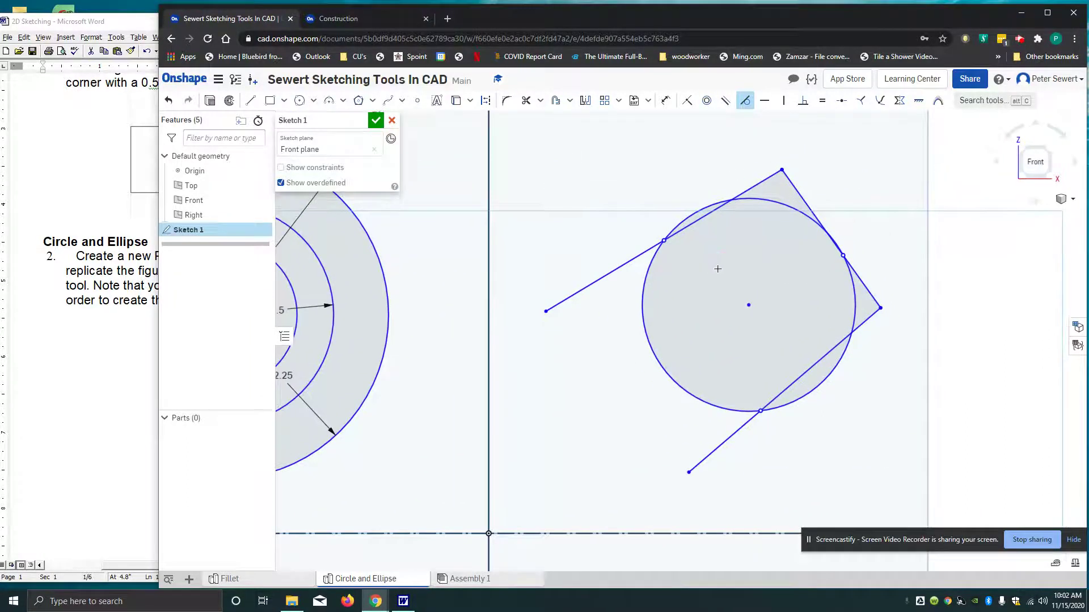
left_click(701, 219)
left_click(701, 219)
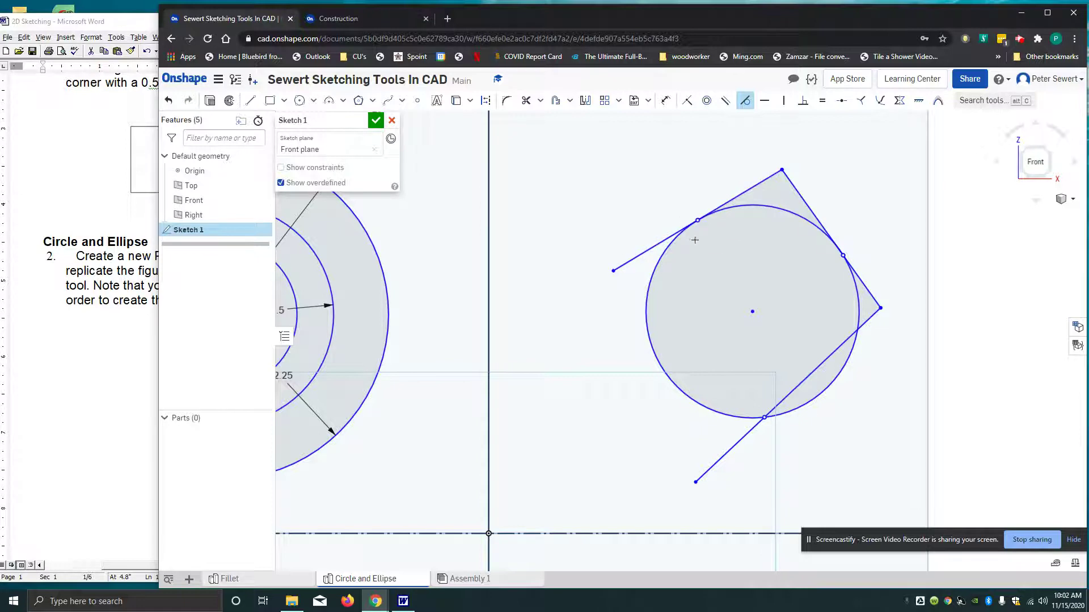
left_click(861, 287)
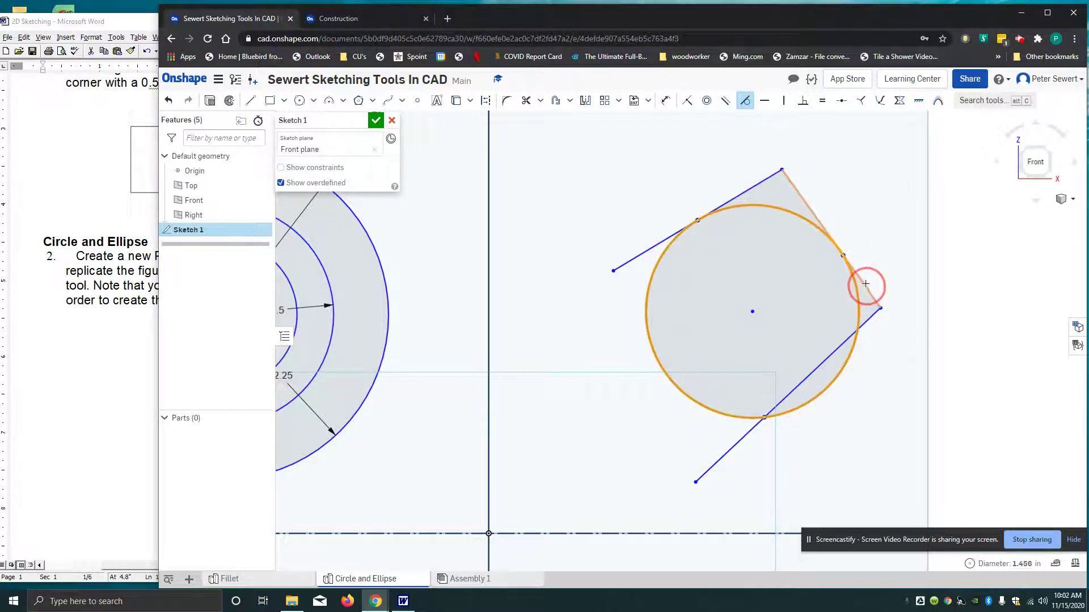
left_click(823, 393)
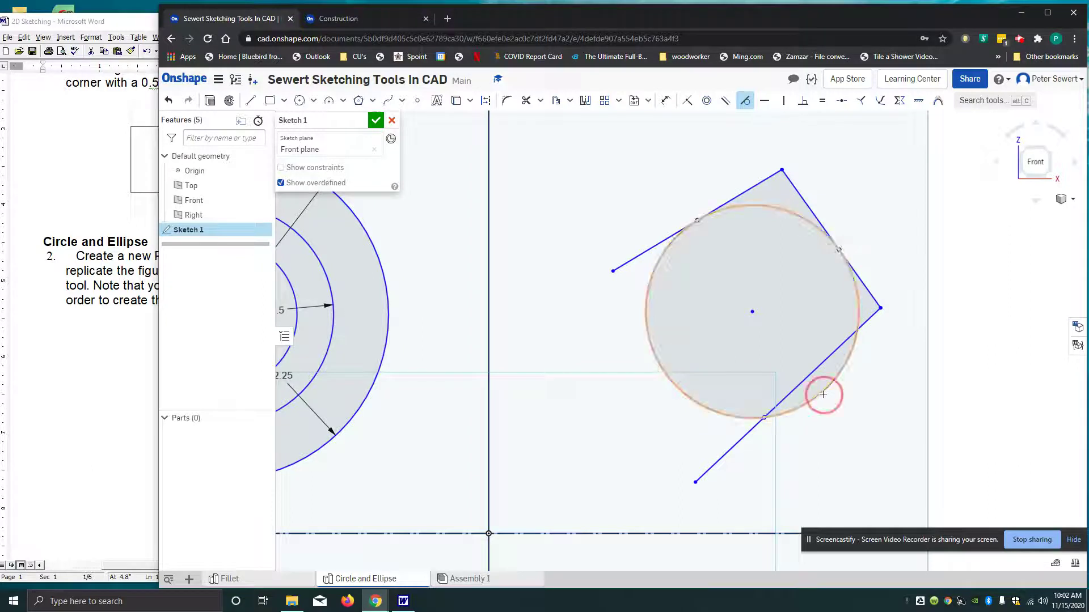
left_click(810, 374)
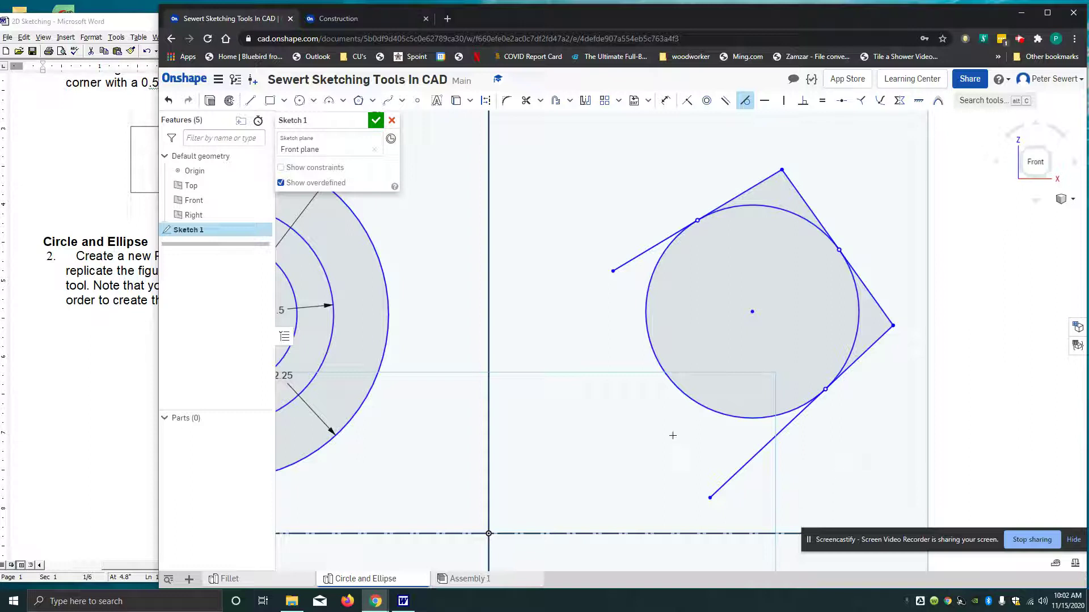
Draw a horizontal ellipse in the lower-left quadrant with a major axis of 1.5 in and a minor axis of 0.5 in.
scroll(589, 228, "up", 3)
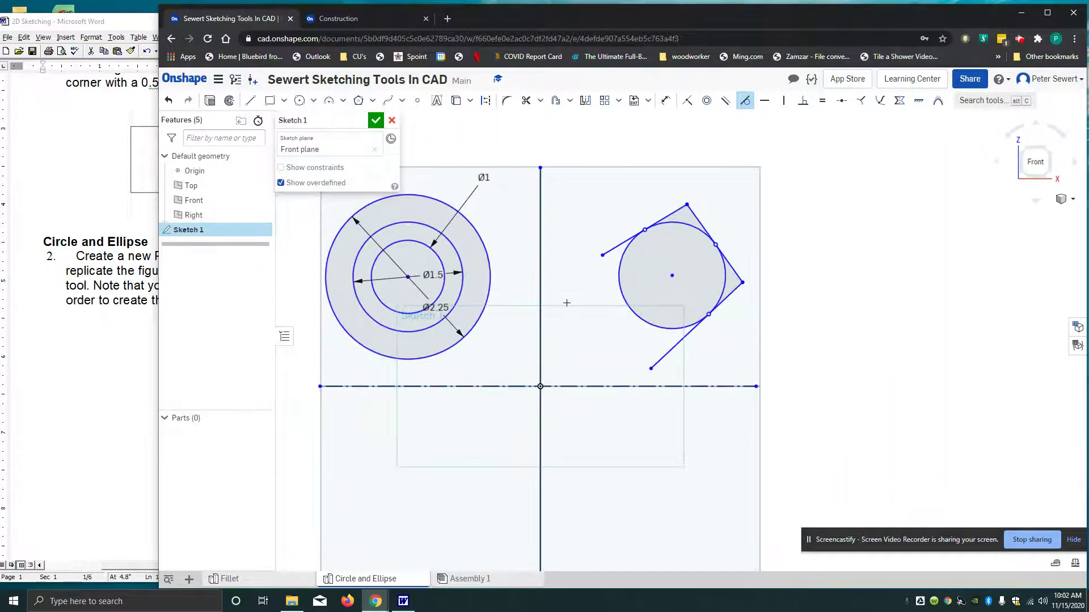
middle_click_drag(567, 303, 695, 203)
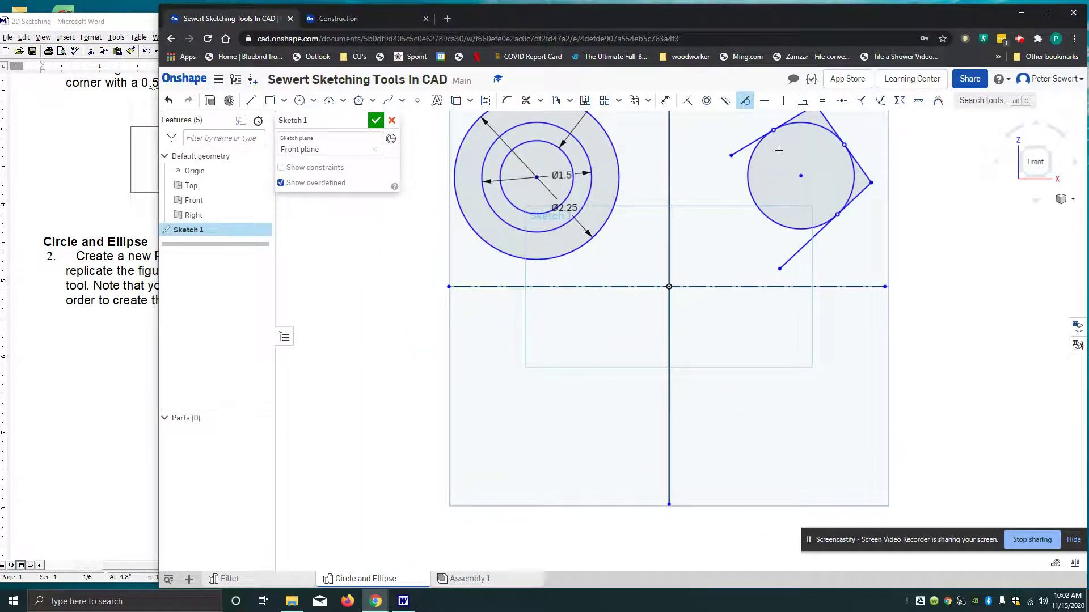
middle_click_drag(763, 191, 734, 228)
left_click(746, 102)
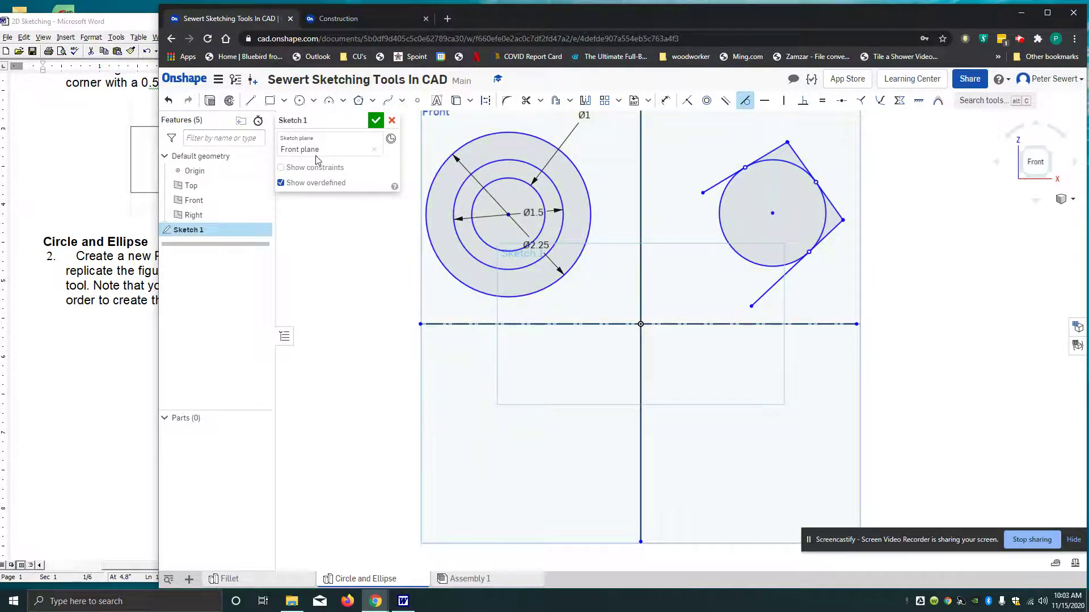
left_click(313, 101)
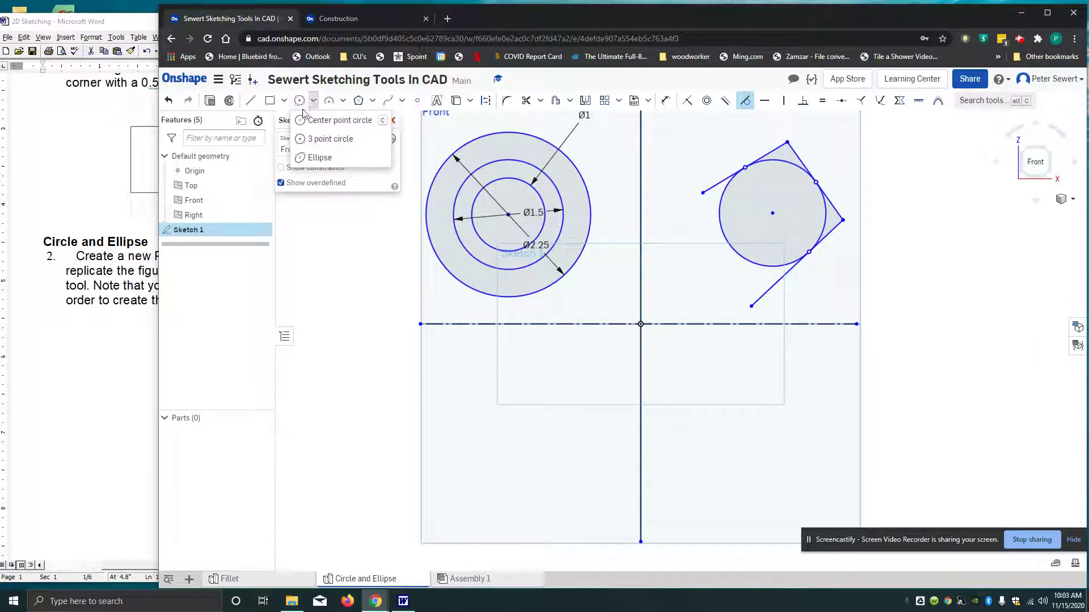
left_click(300, 158)
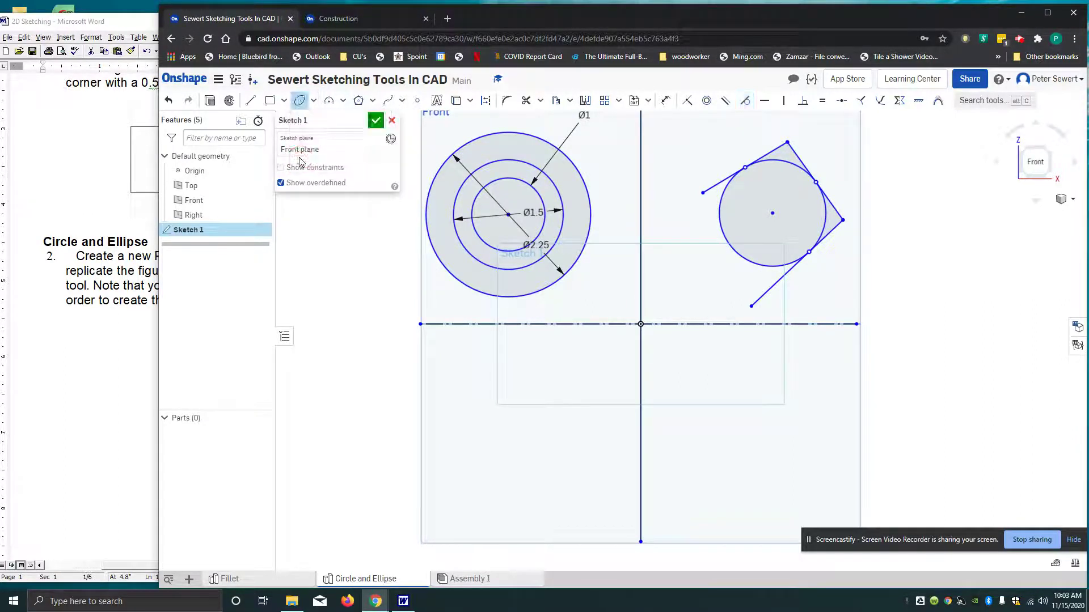
left_click(521, 444)
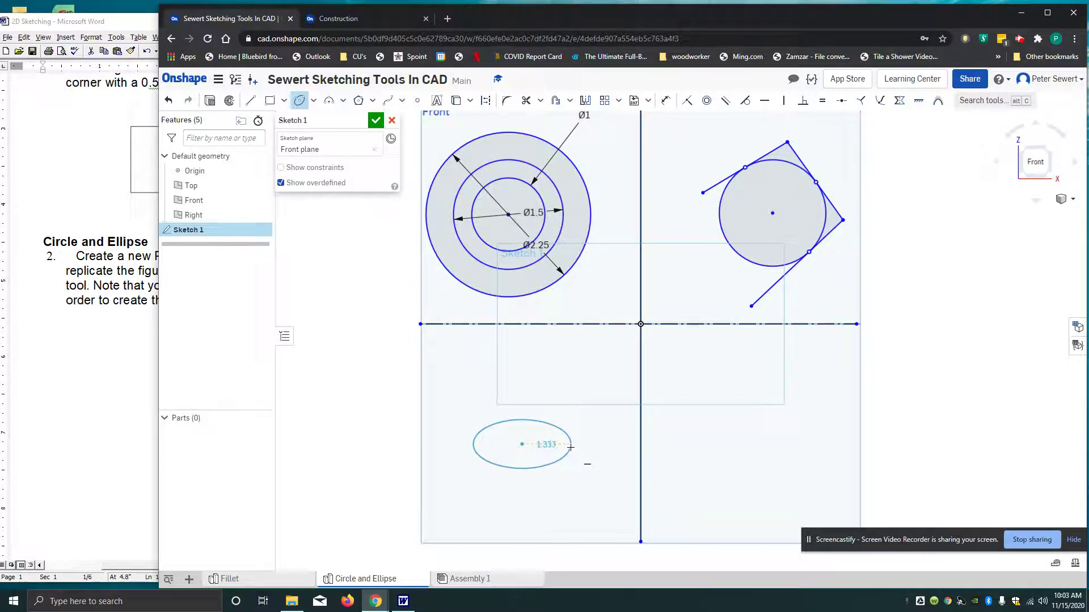
left_click(571, 448)
left_click(531, 426)
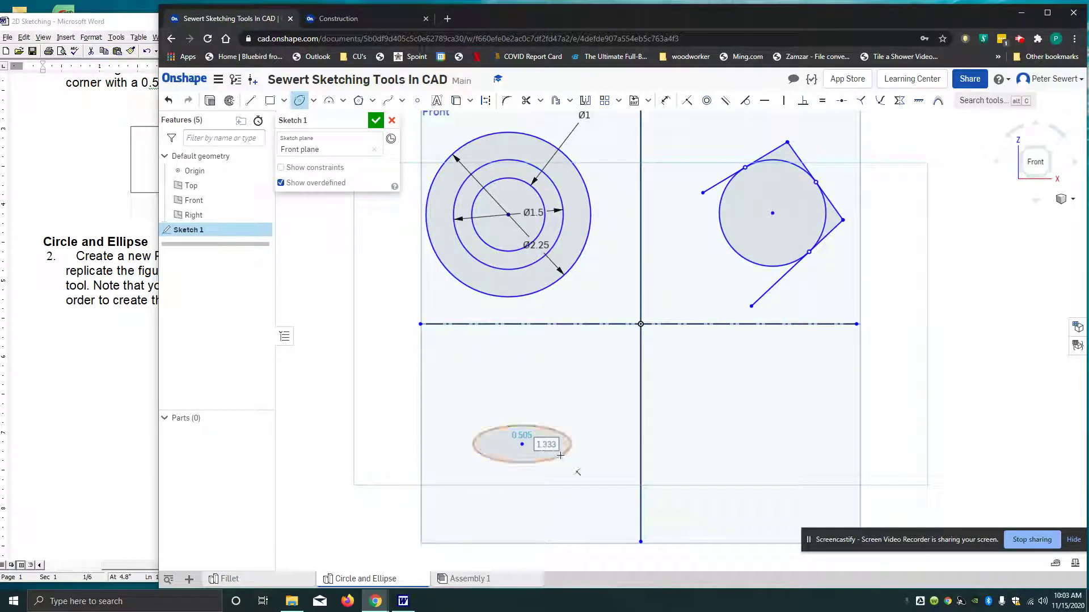
type("1.5")
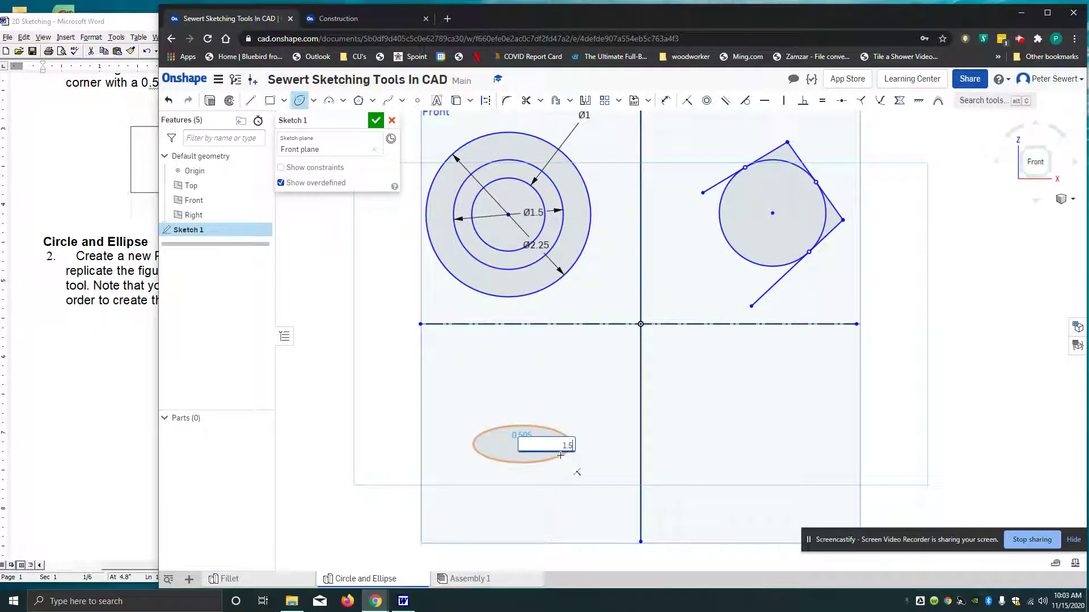
key("Return")
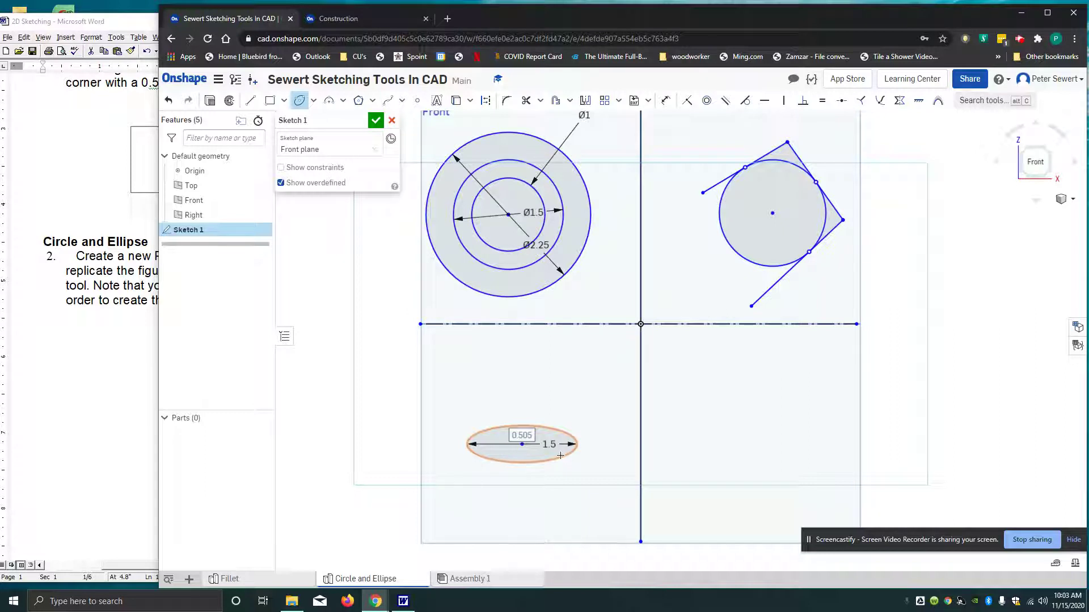
type("0.5")
key("Return")
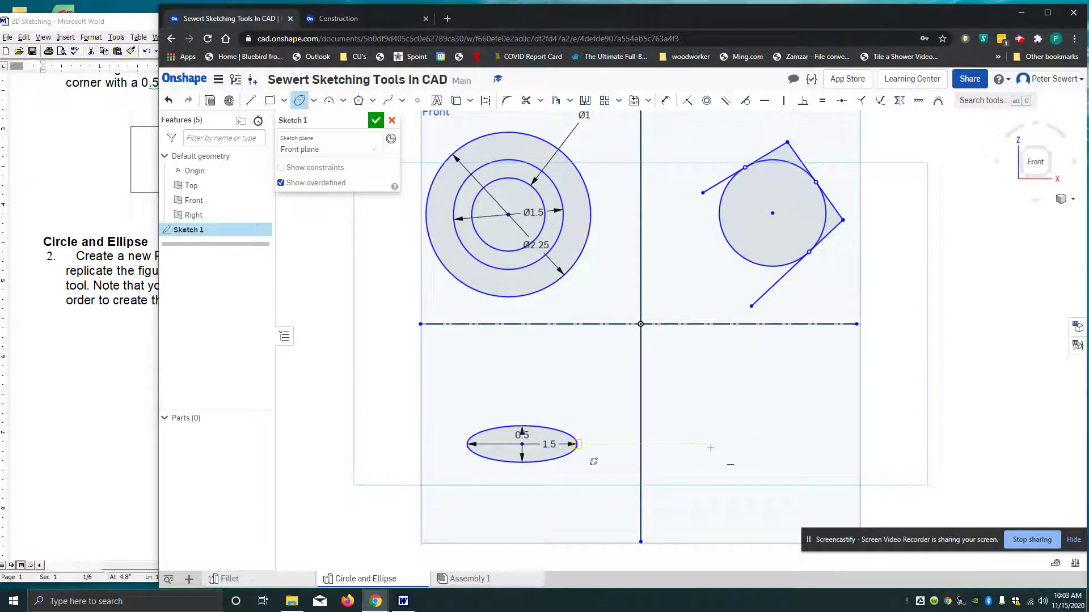
Draw an ellipse tilted up to the right in the lower-right quadrant, with axes of 1.5 in and 0.5 in.
left_click(694, 472)
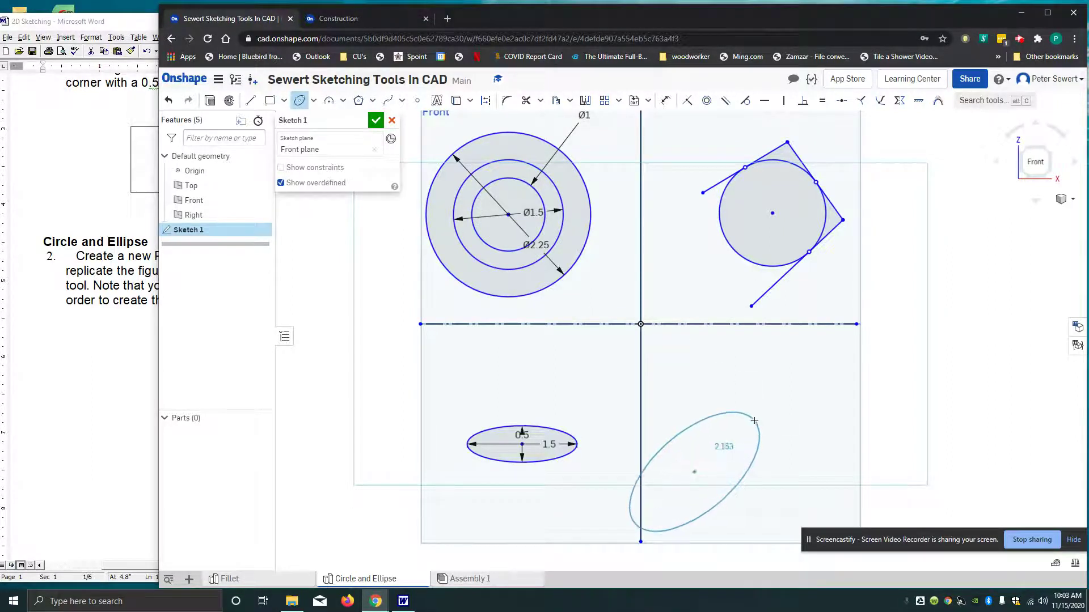
left_click(713, 429)
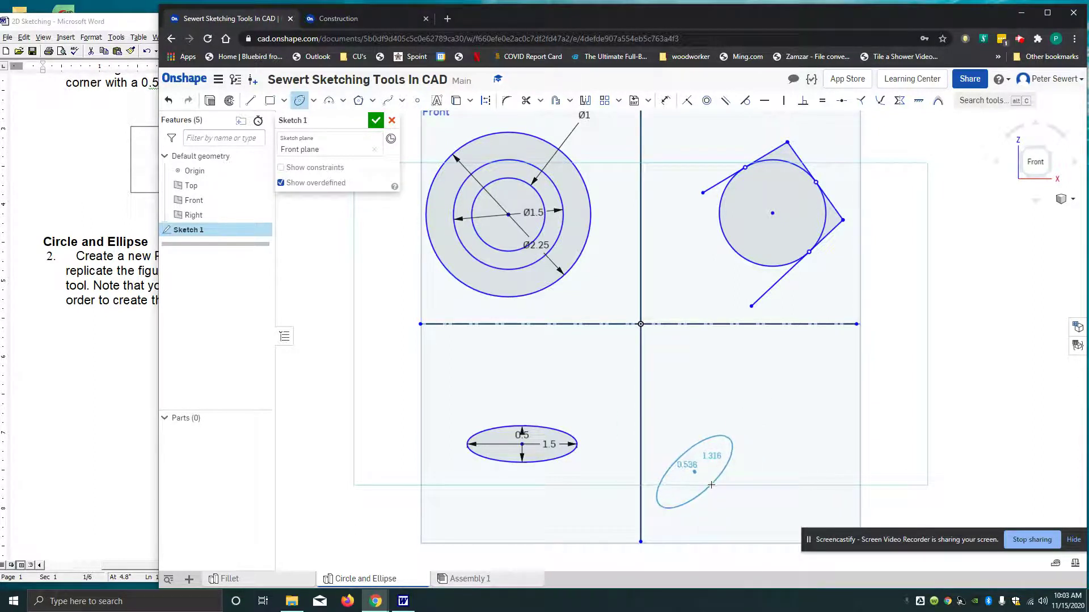
left_click(715, 486)
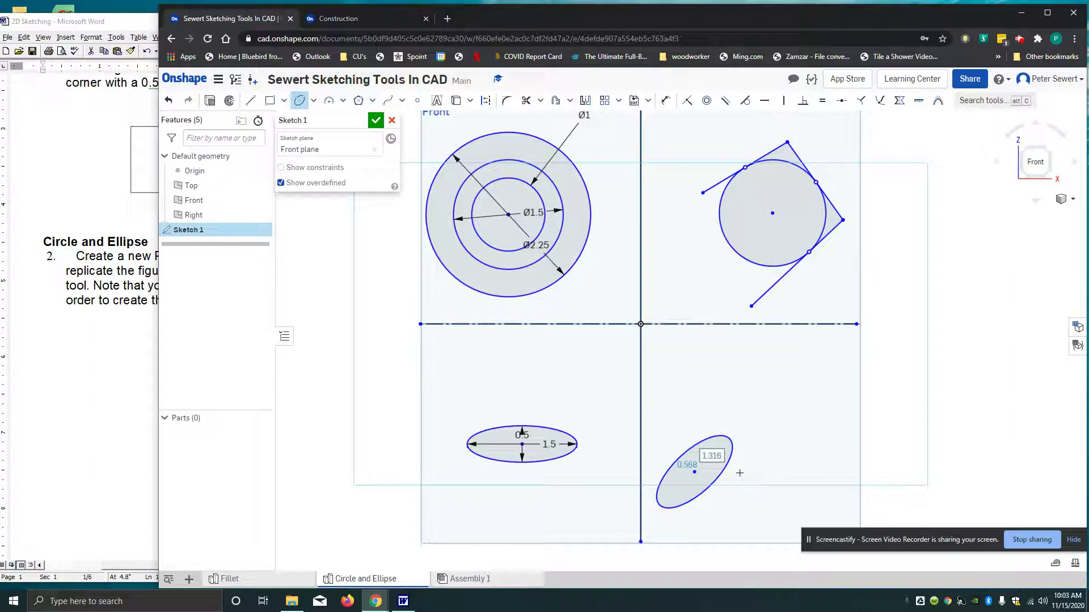
type("1.5")
key("Return")
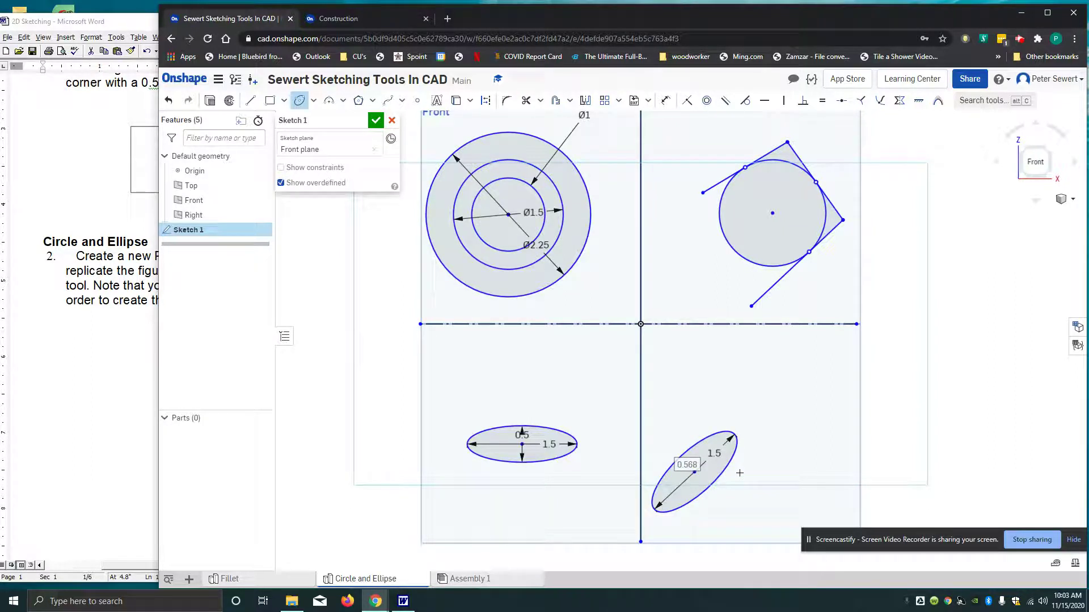
type("0.5")
key("Return")
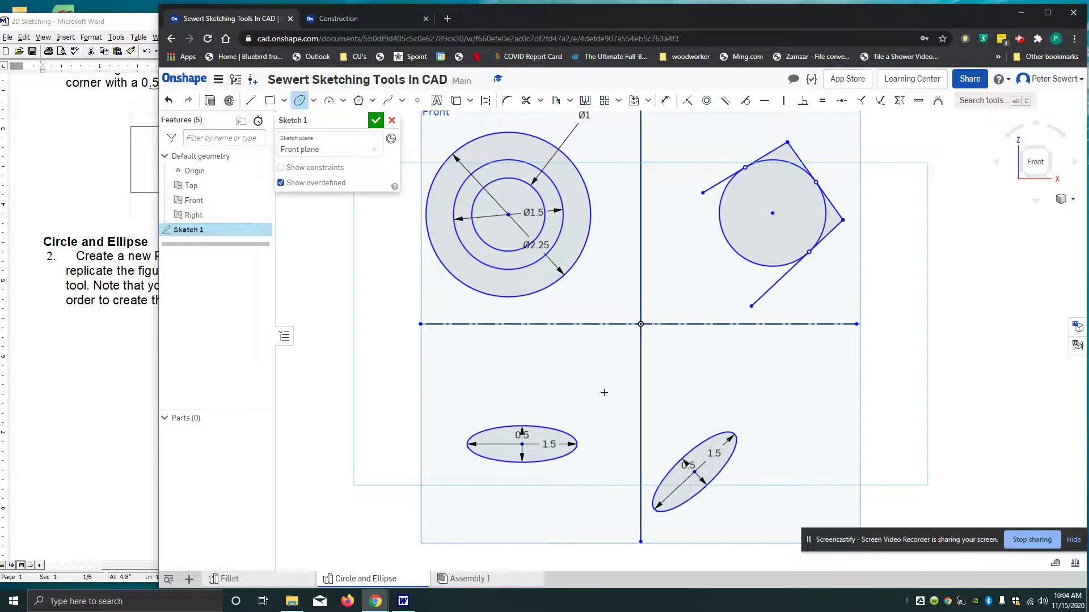
Switch to the Word document, find the third exercise, and copy its heading "Regular Polygons".
left_click(113, 446)
scroll(133, 386, "down", 4)
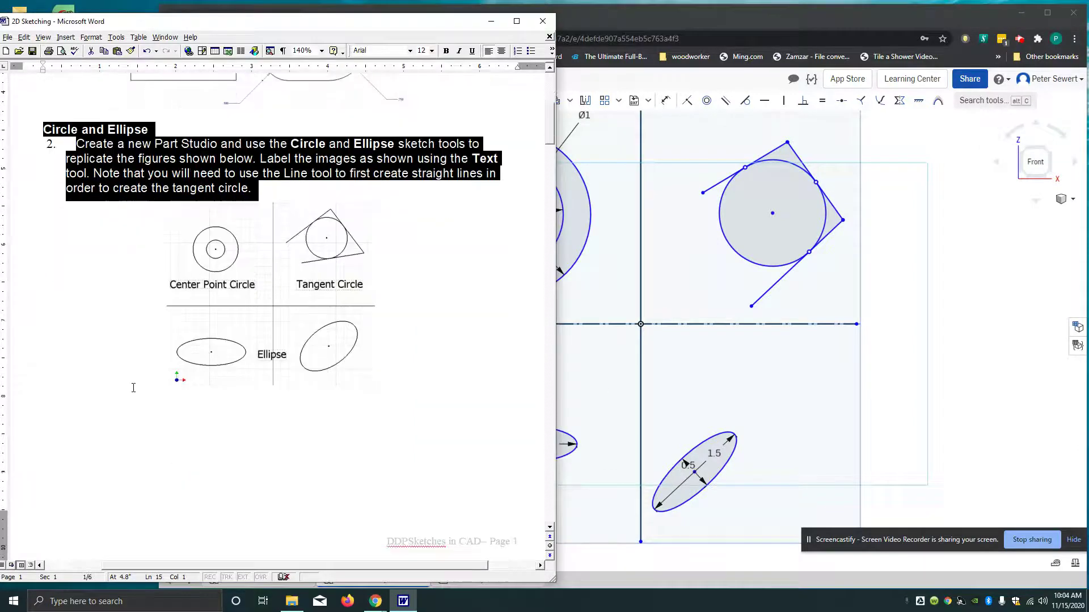
scroll(133, 386, "down", 8)
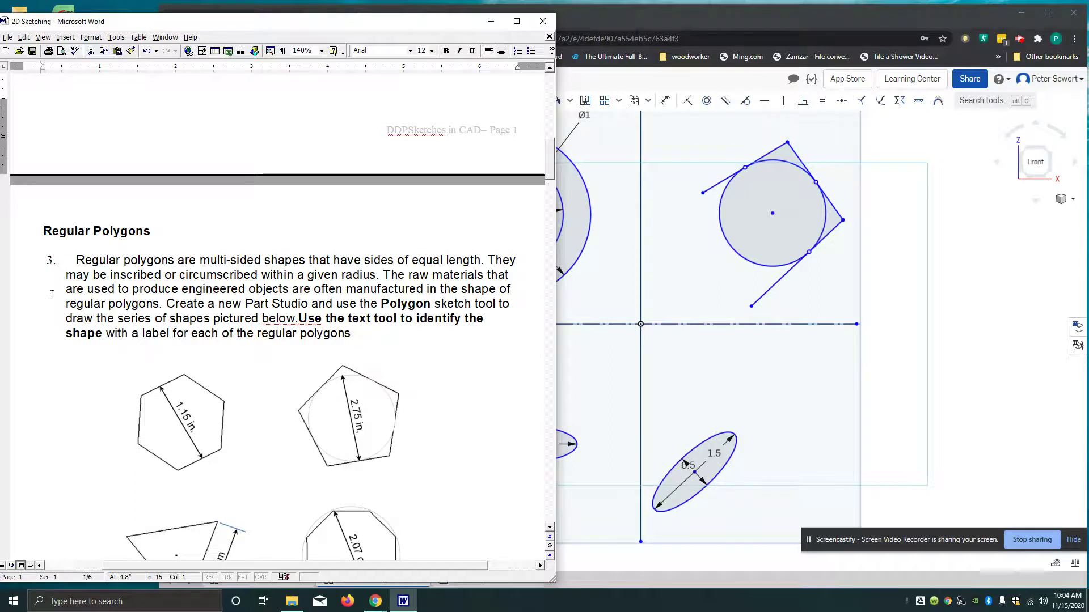
left_click_drag(152, 233, 44, 231)
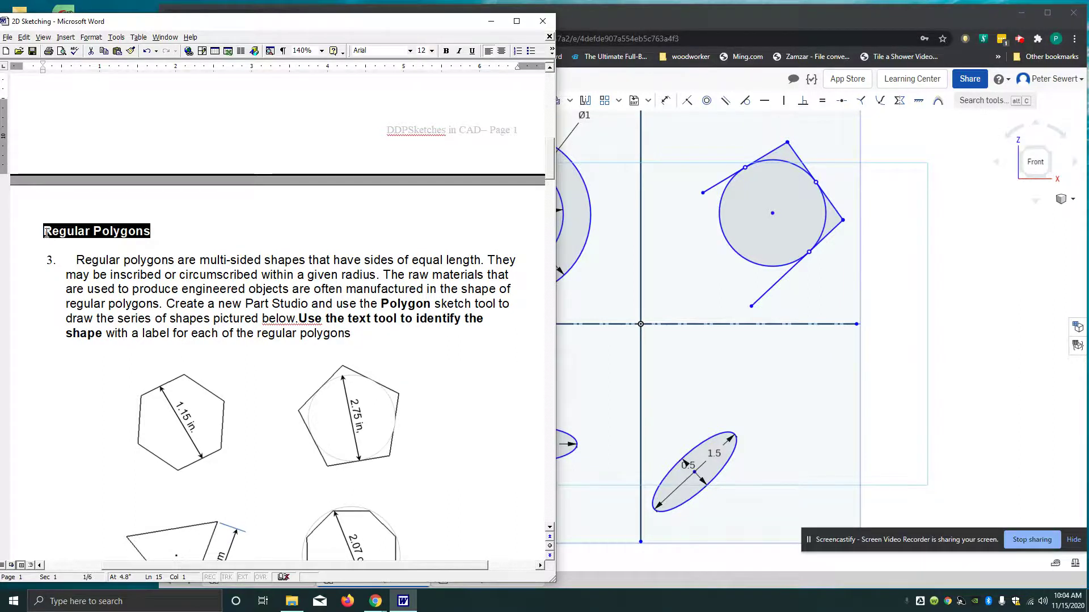
right_click(51, 232)
left_click(85, 250)
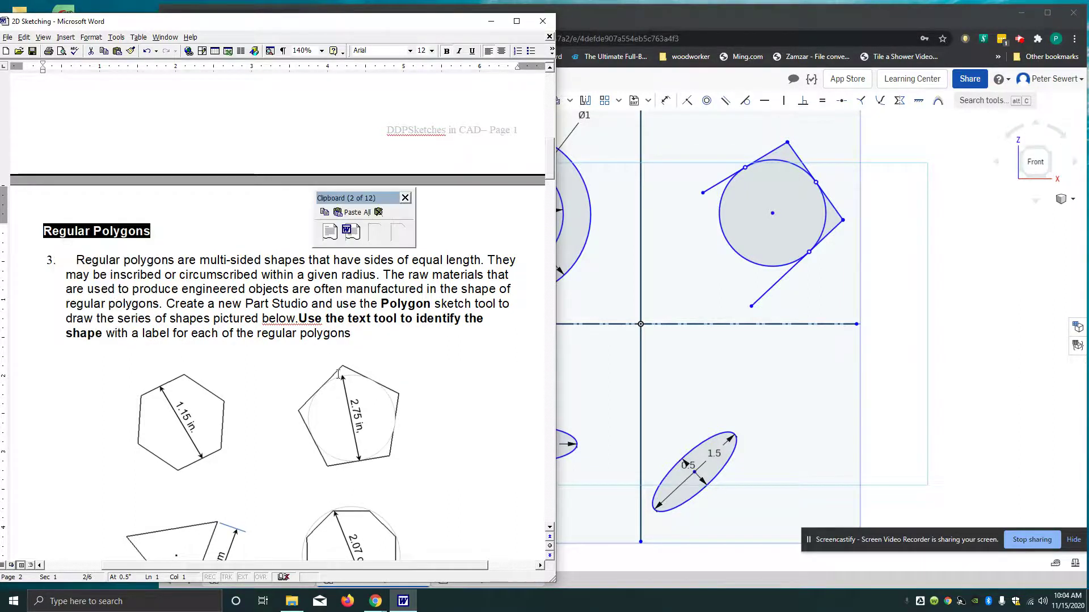
Return to Onshape, leave the Ellipse tool without adding another ellipse, and create a new Part Studio.
left_click(616, 378)
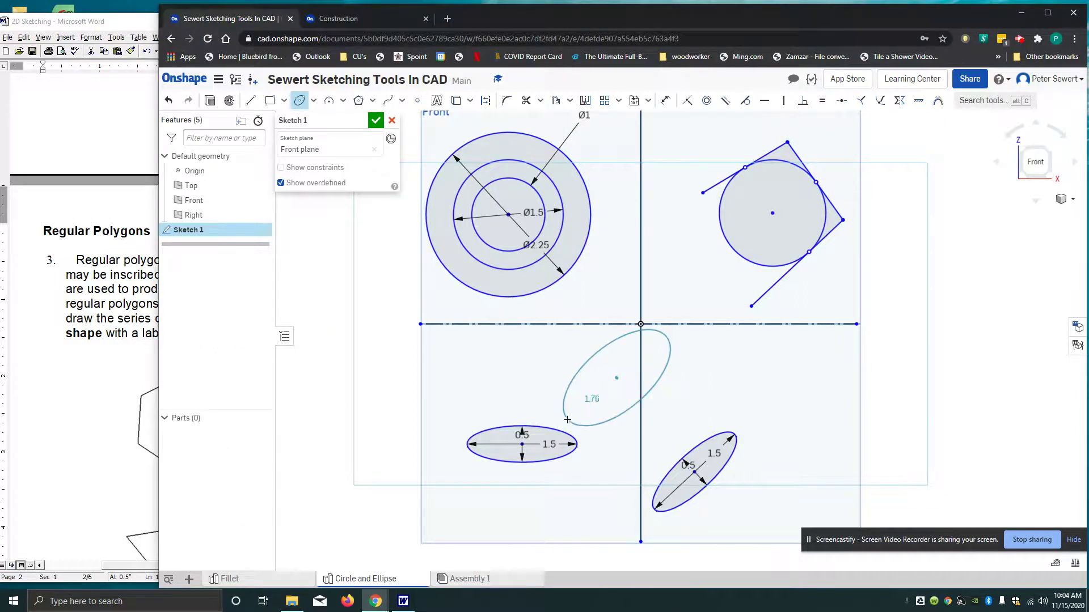
key("Escape")
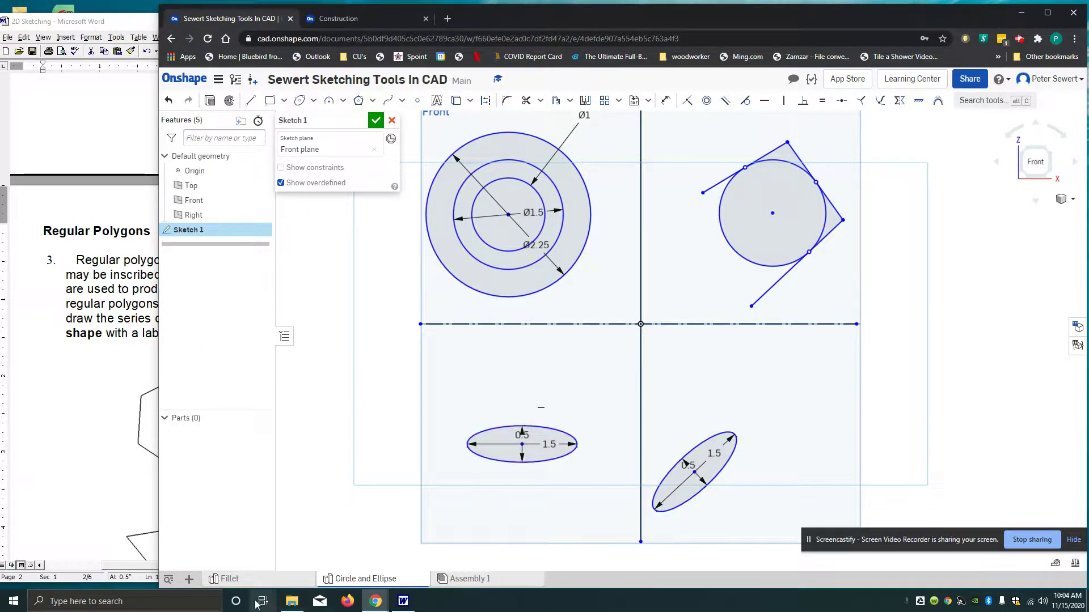
left_click(189, 579)
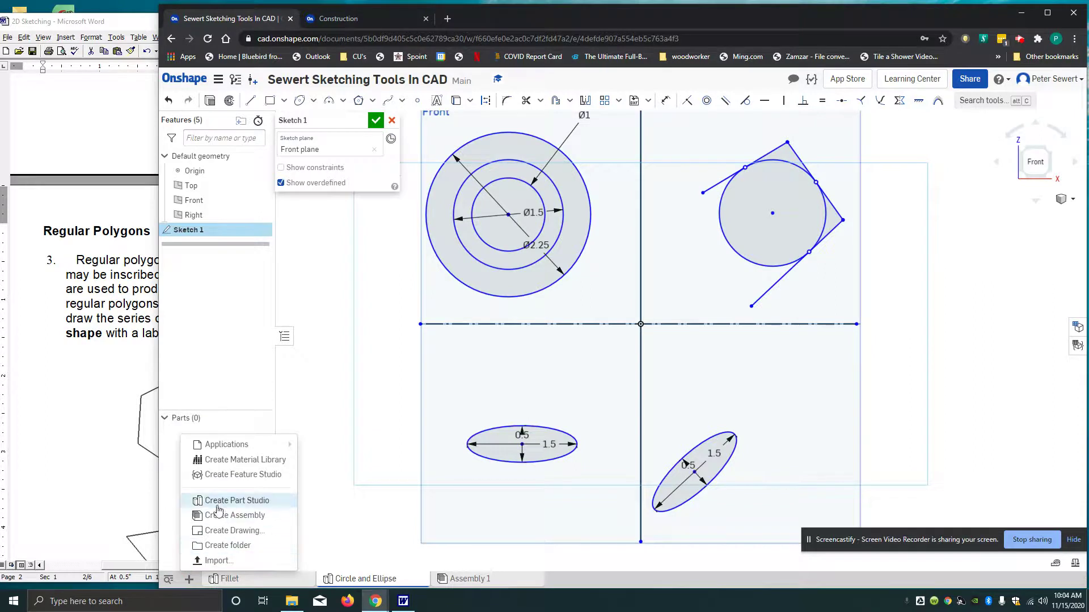
left_click(221, 502)
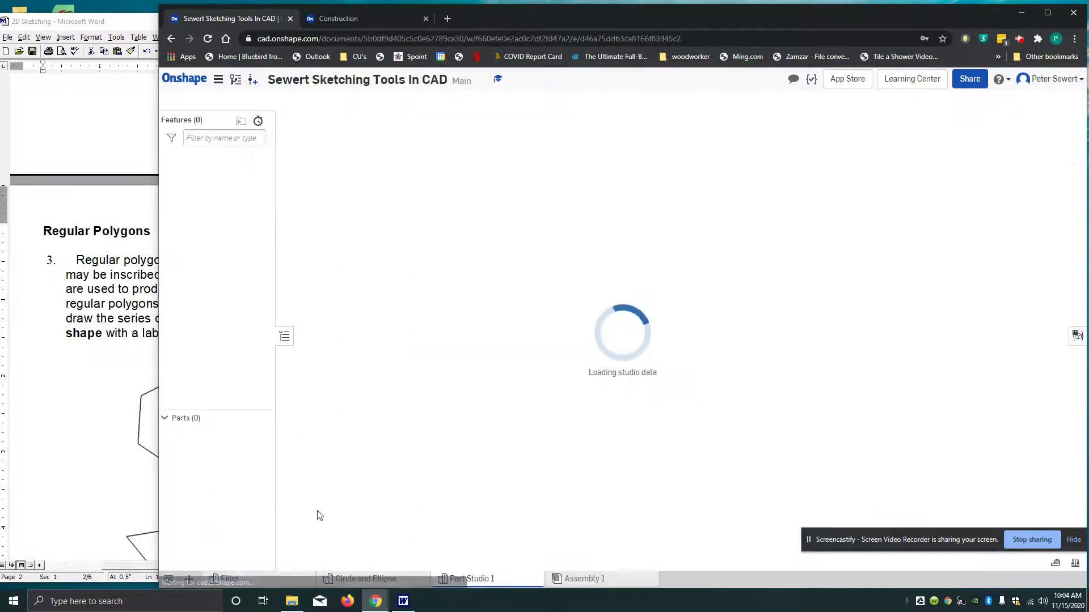
Rename the new Part Studio as "Regular Polygons".
right_click(495, 584)
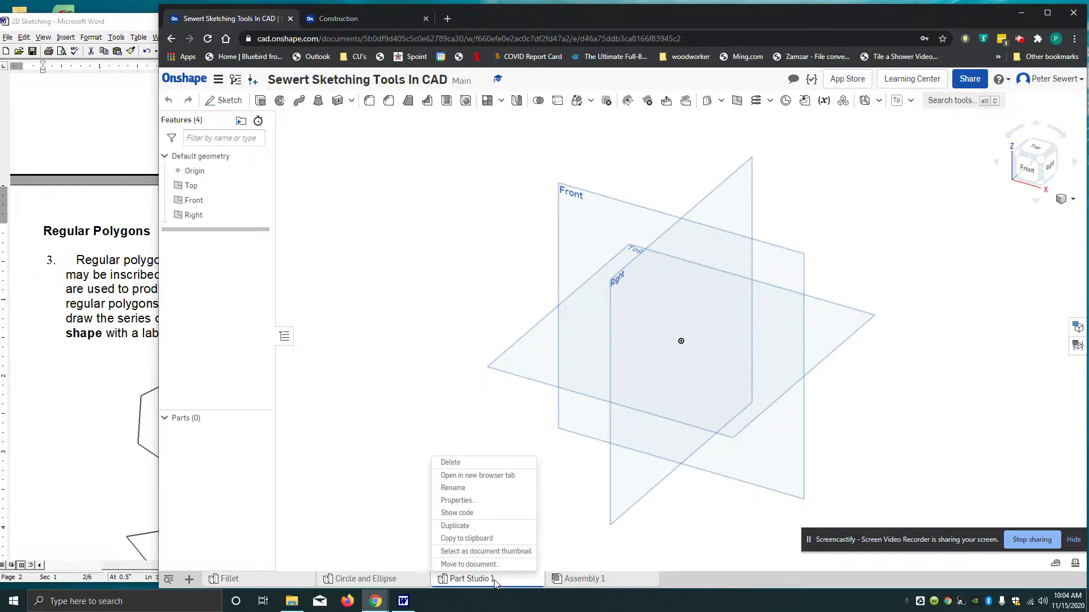
left_click(485, 488)
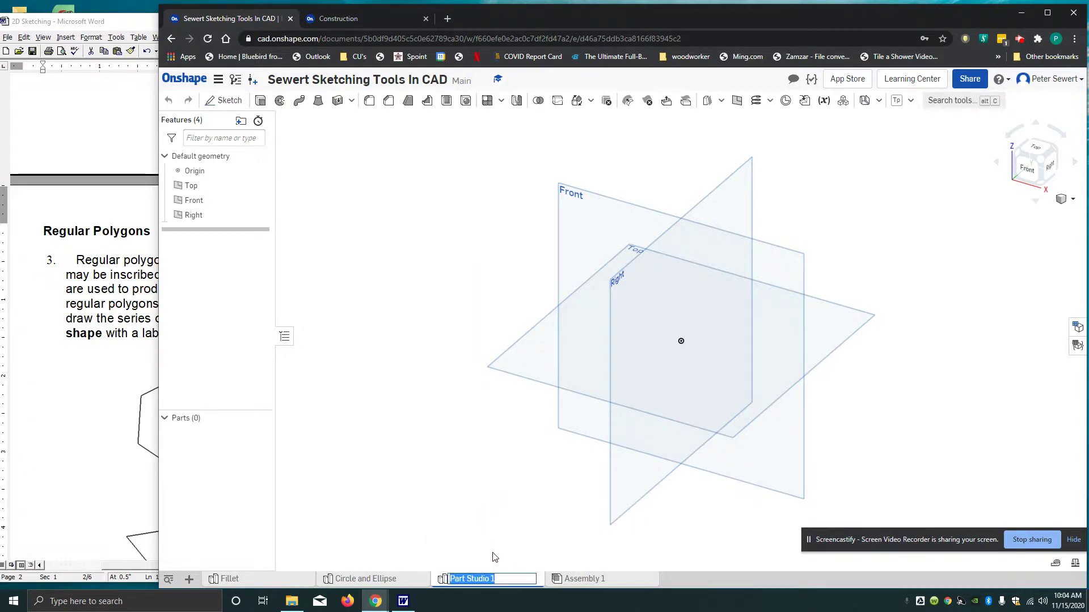
type("Regular Polygons")
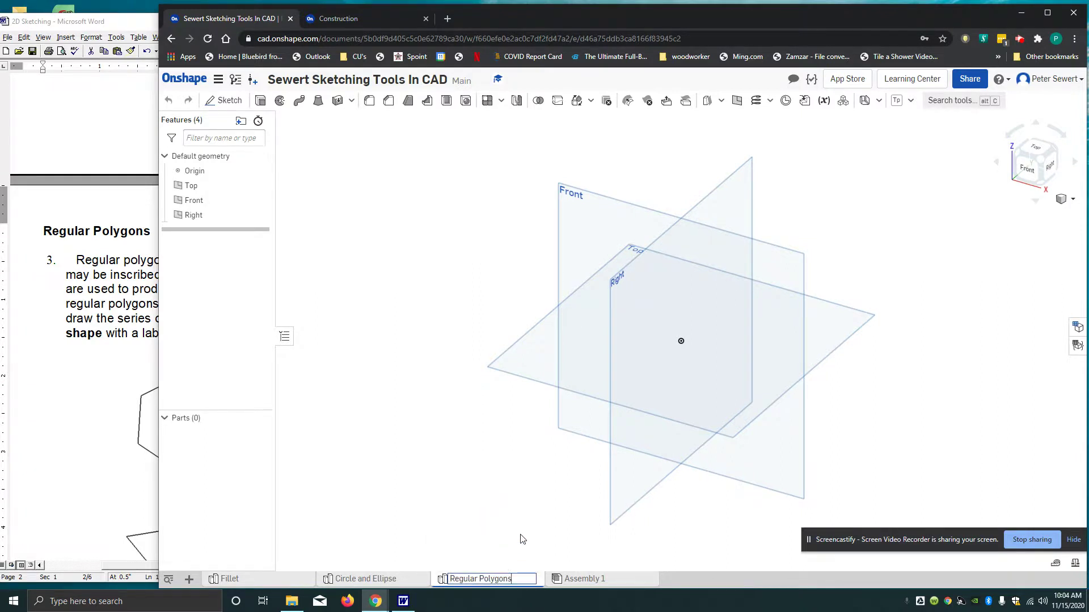